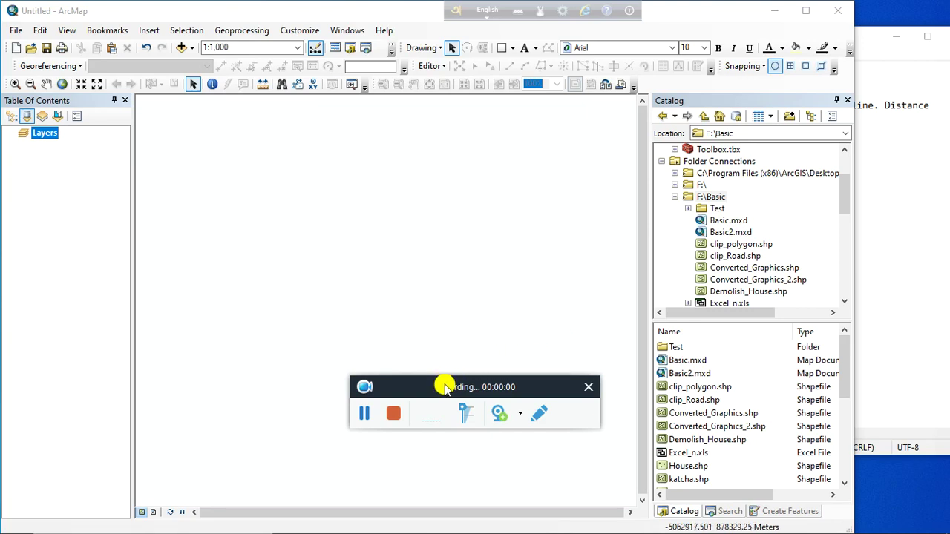
Switch to Notepad and review the notes on creating points along a line, including the manhole example, before returning to ArcMap.
drag(444, 388, 129, 490)
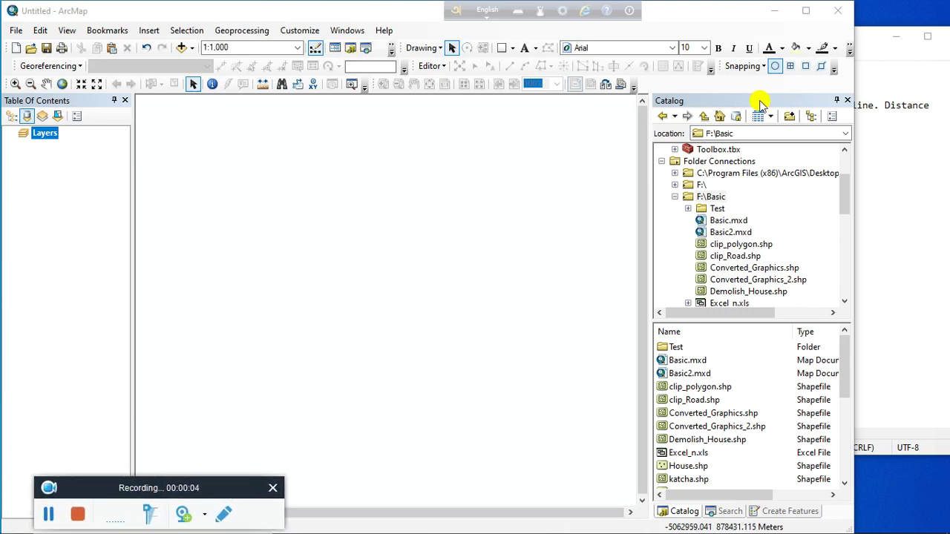
click(865, 41)
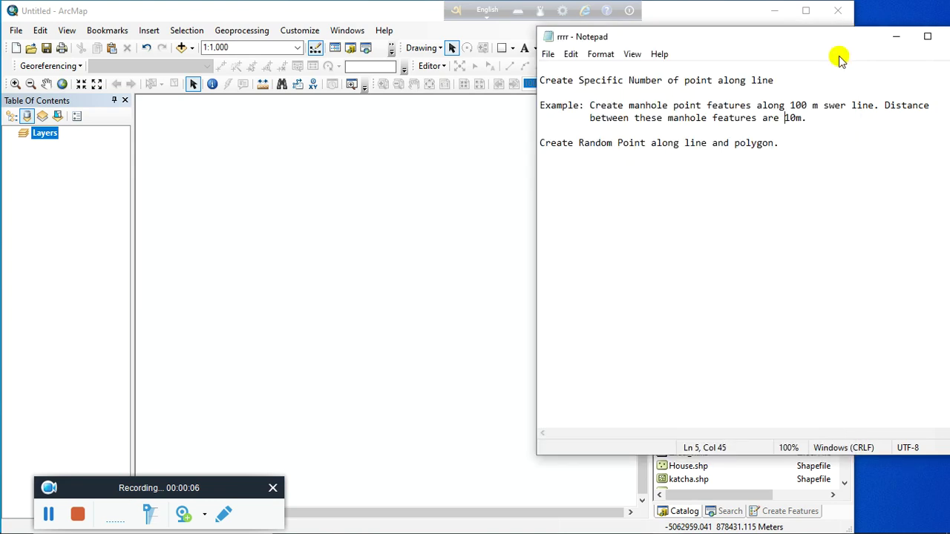
drag(758, 44, 642, 48)
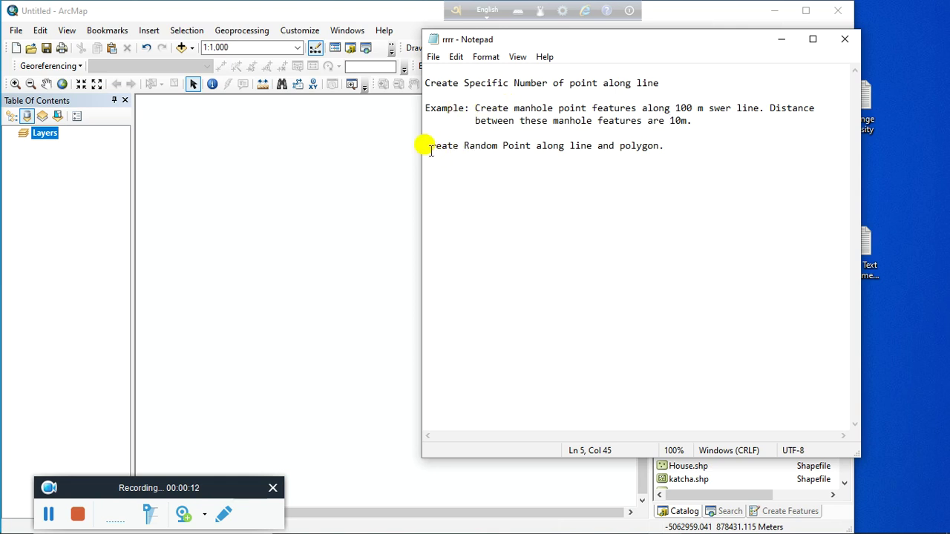
drag(419, 140, 662, 146)
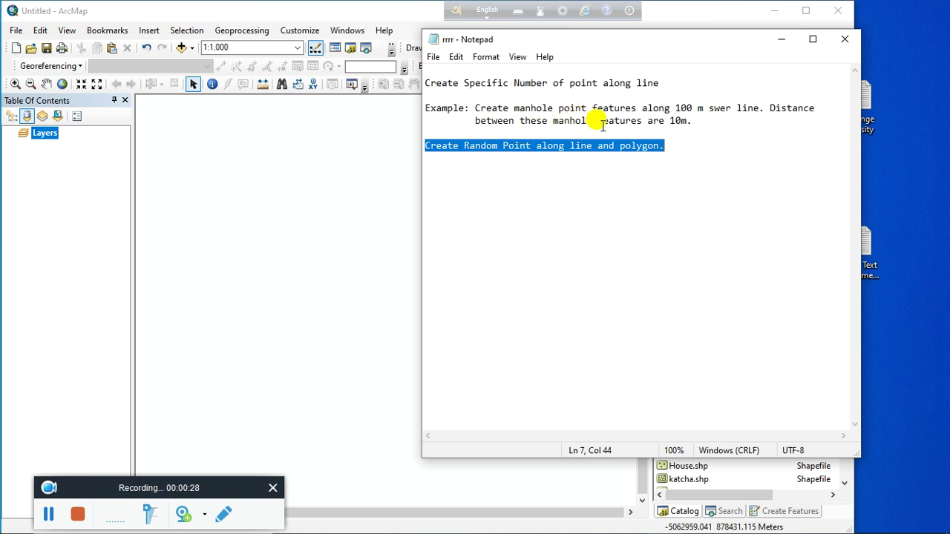
click(682, 115)
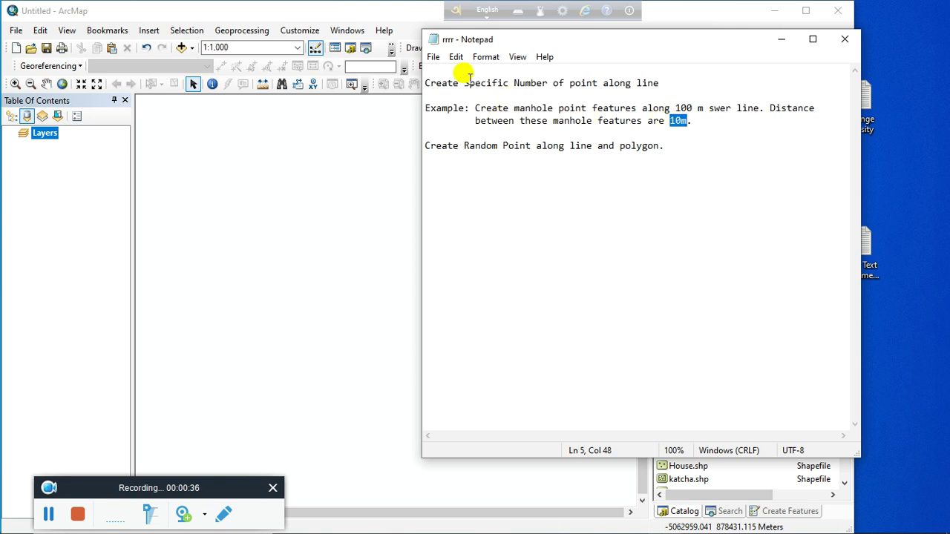
click(336, 16)
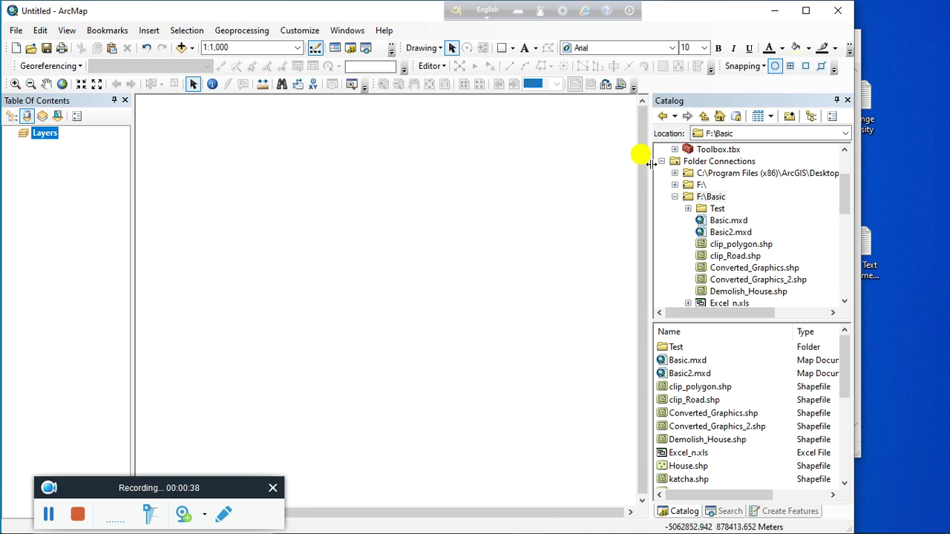
Create a new folder named Test2 inside F:\Basic and refresh the folder connection.
right_click(719, 197)
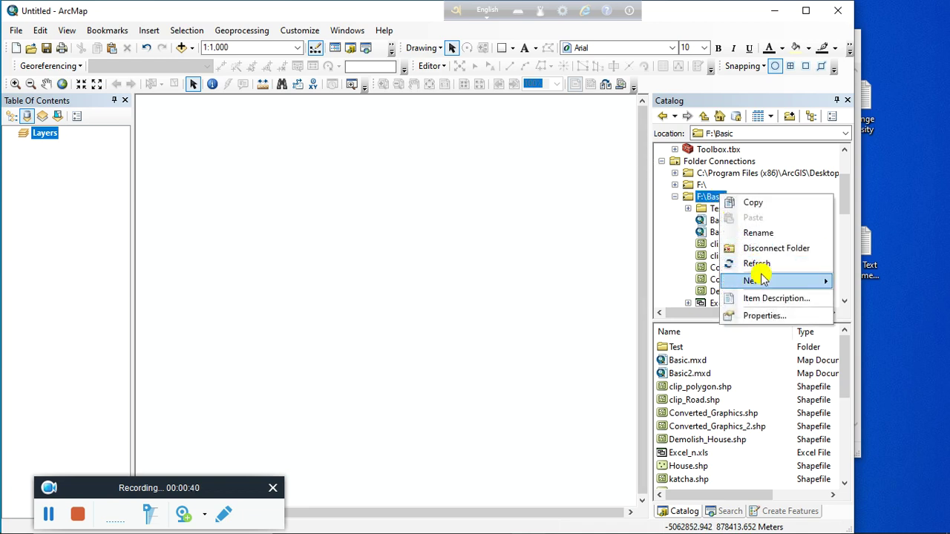
mouse_move(789, 280)
click(620, 284)
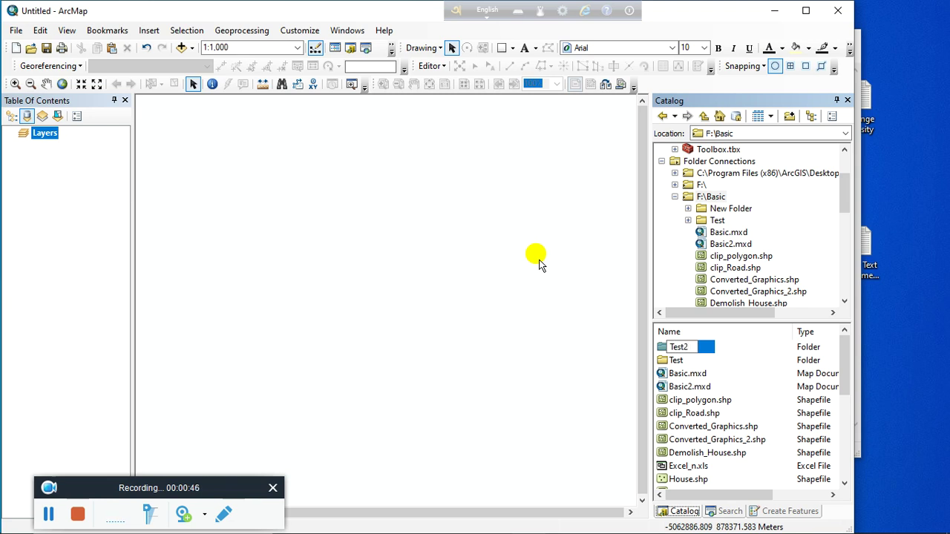
key(Return)
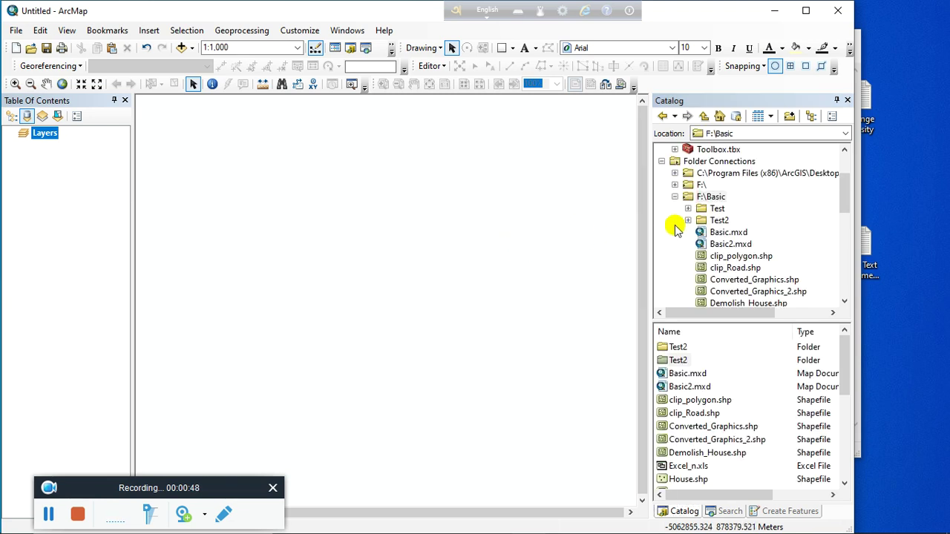
right_click(717, 197)
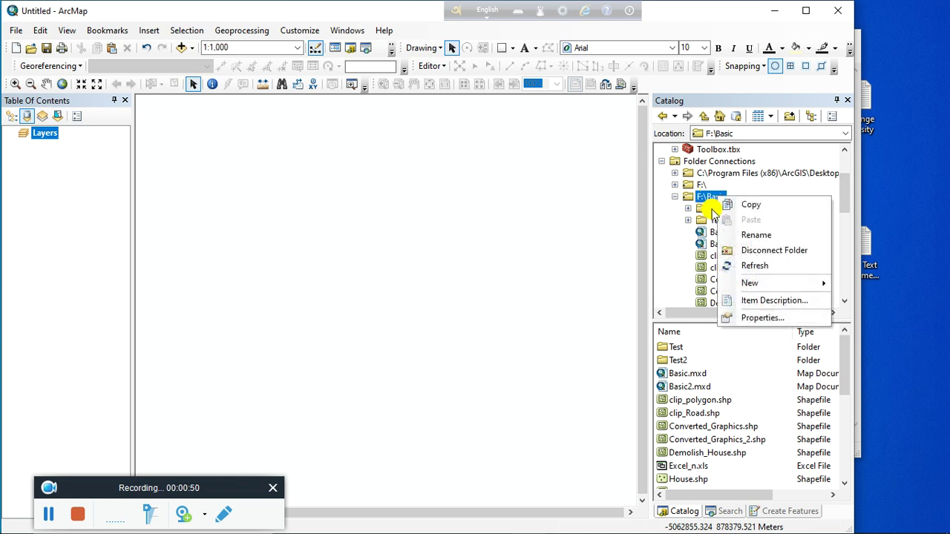
click(752, 265)
Begin a new shapefile in the Test2 folder, naming it Line with the Polyline feature type.
right_click(719, 220)
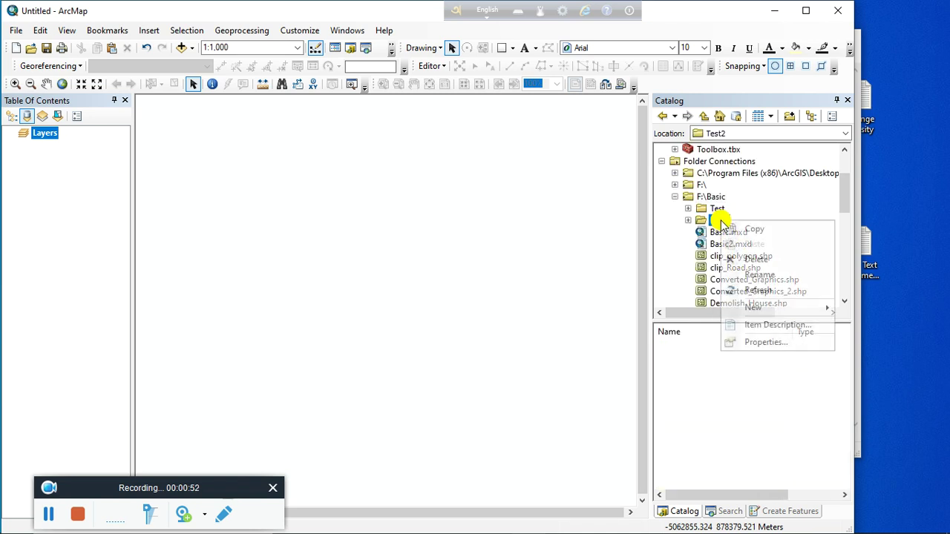
mouse_move(737, 308)
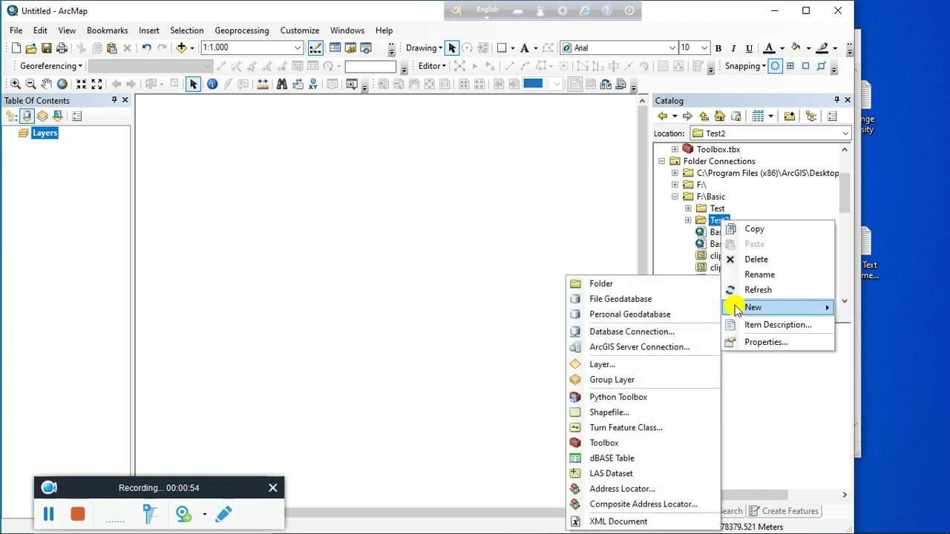
click(608, 412)
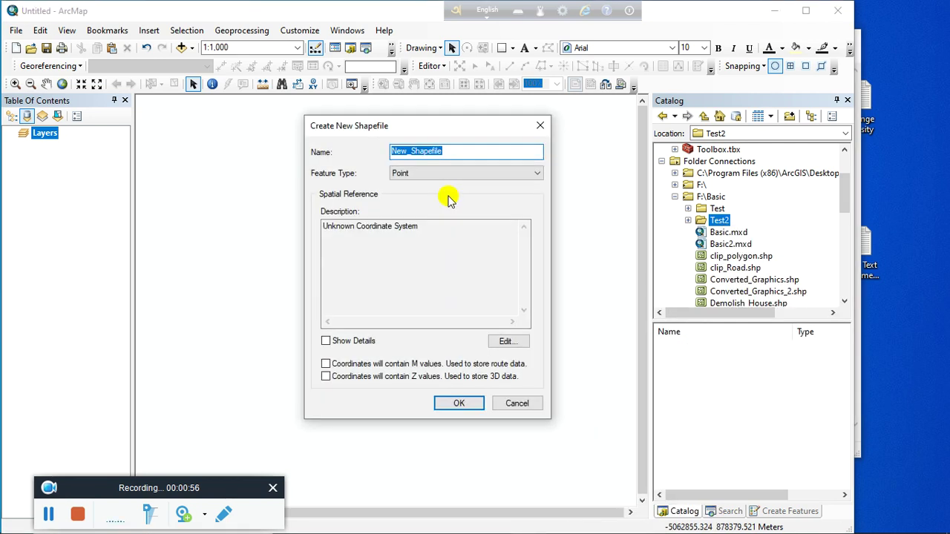
text(Line)
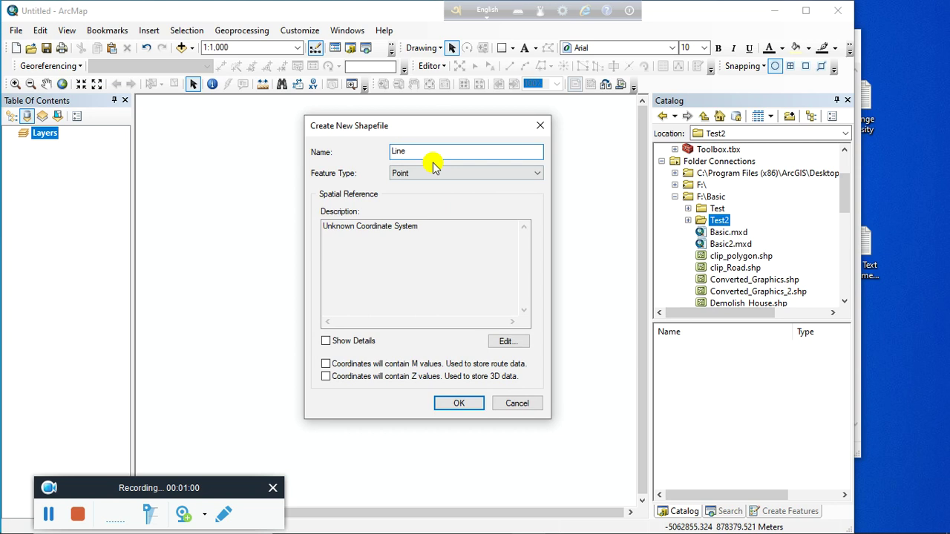
click(433, 173)
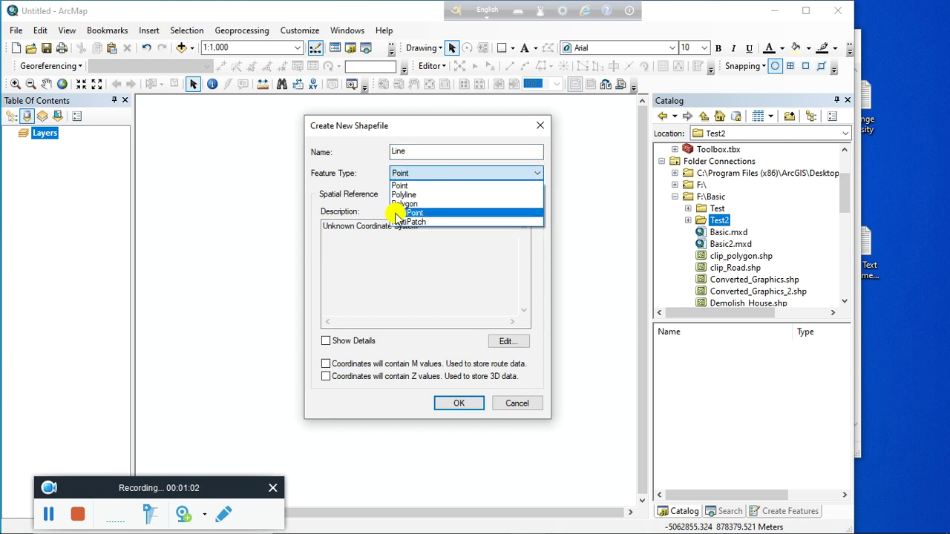
click(405, 195)
Assign the WGS_1984_UTM_Zone_45N coordinate system to the new shapefile and create it.
click(507, 341)
click(416, 192)
click(495, 449)
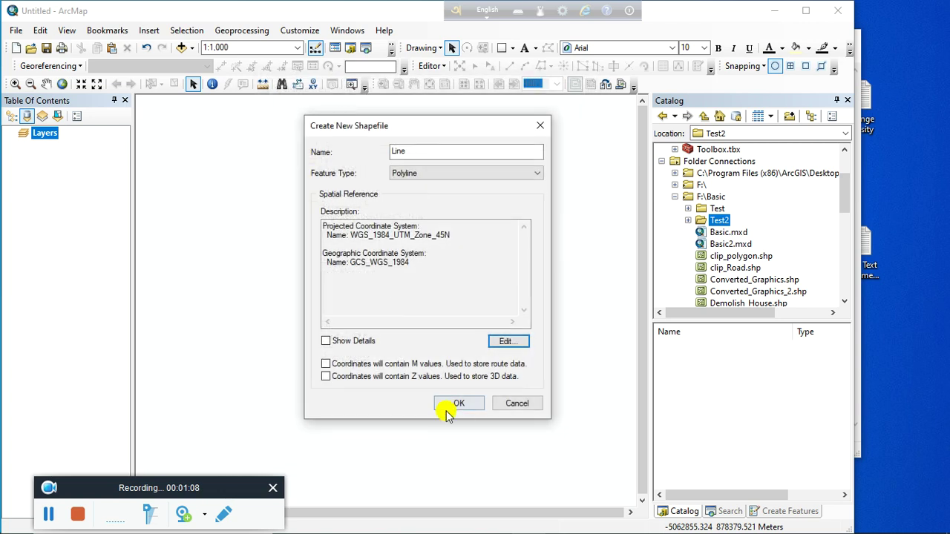
click(456, 408)
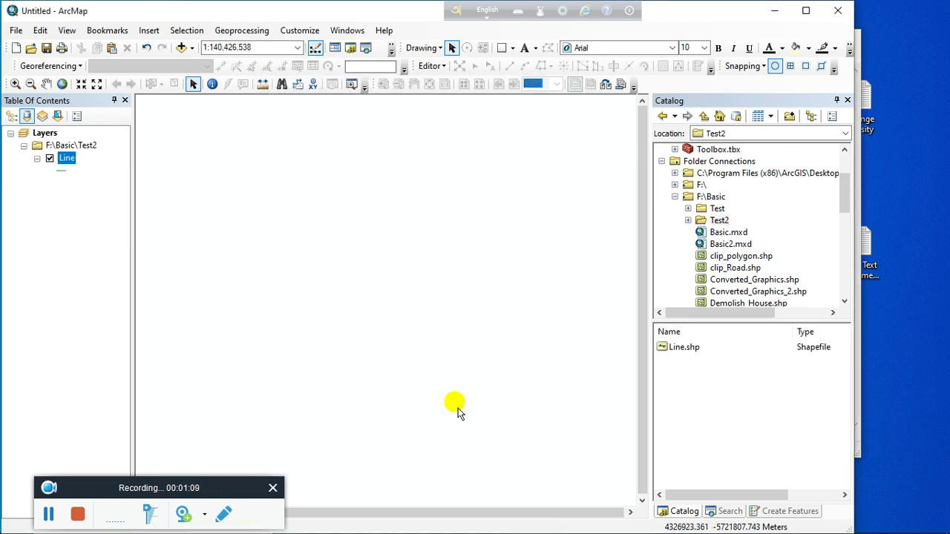
Start an edit session and activate the Line feature template for drawing.
click(429, 66)
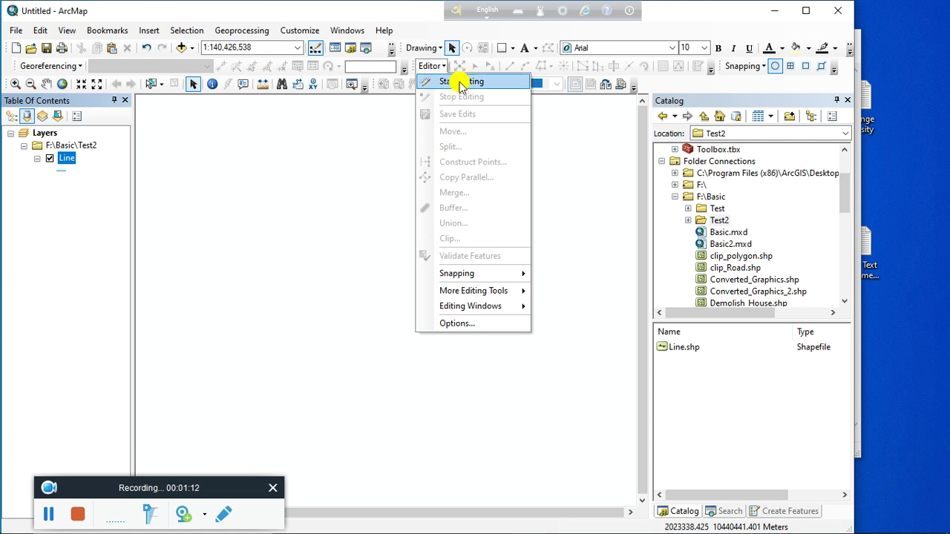
click(459, 81)
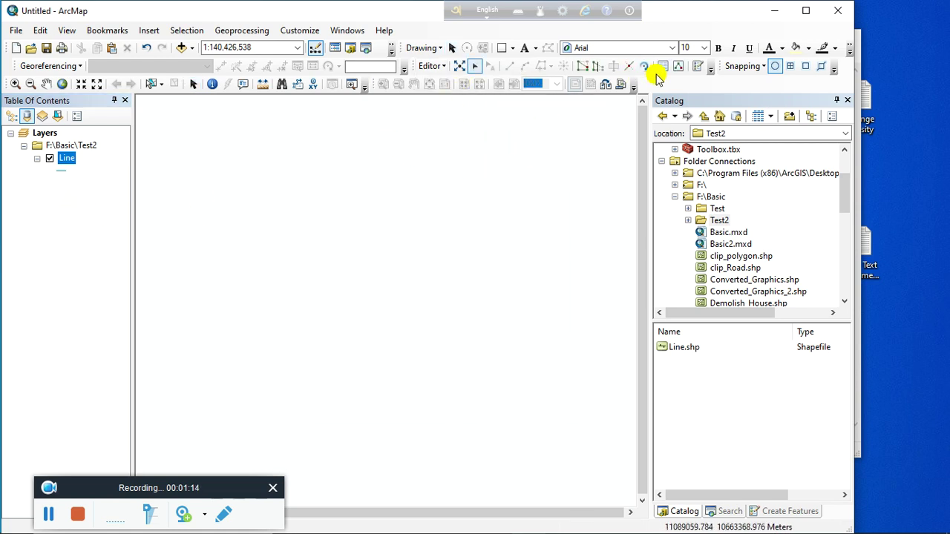
click(696, 67)
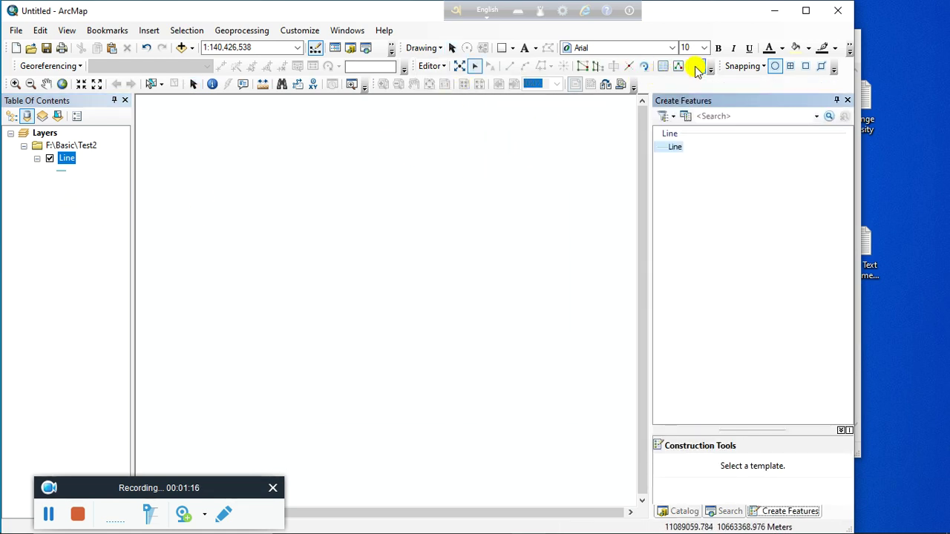
click(680, 148)
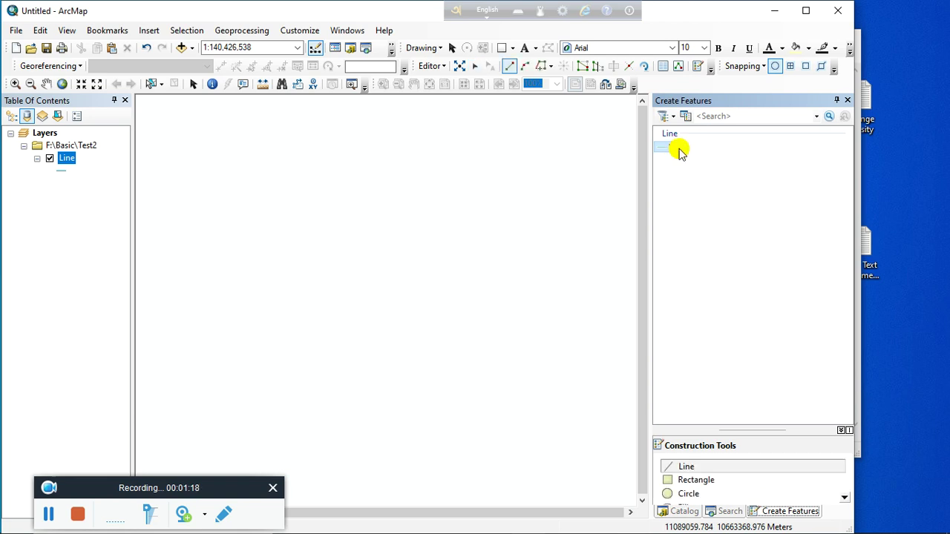
click(258, 254)
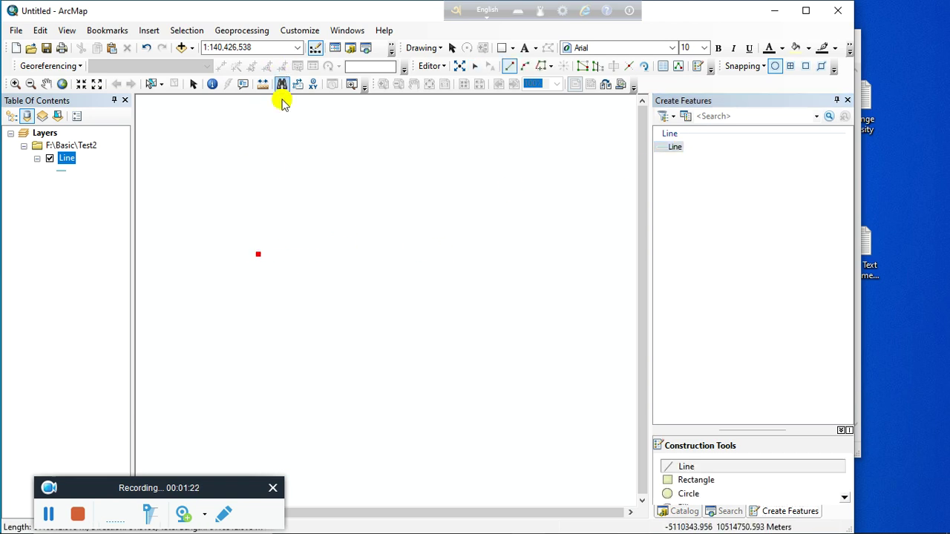
right_click(257, 229)
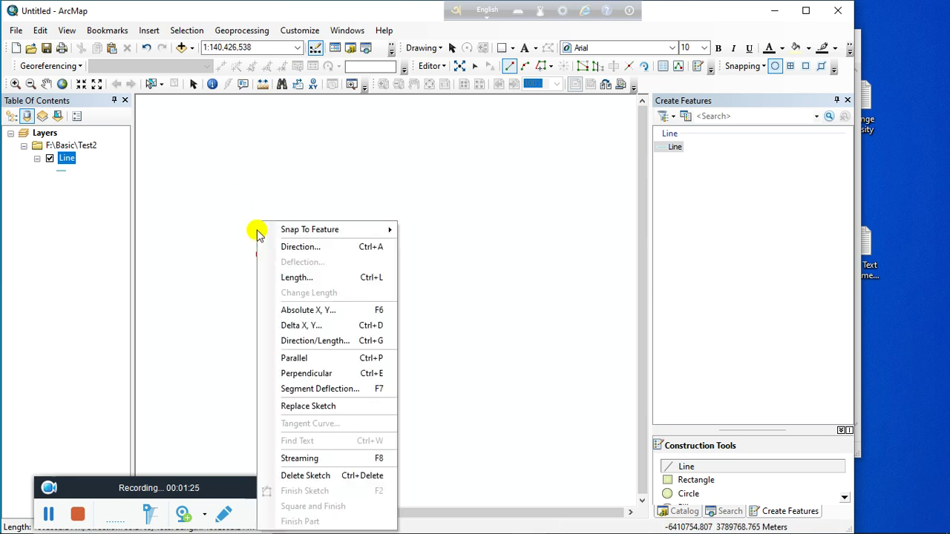
click(302, 475)
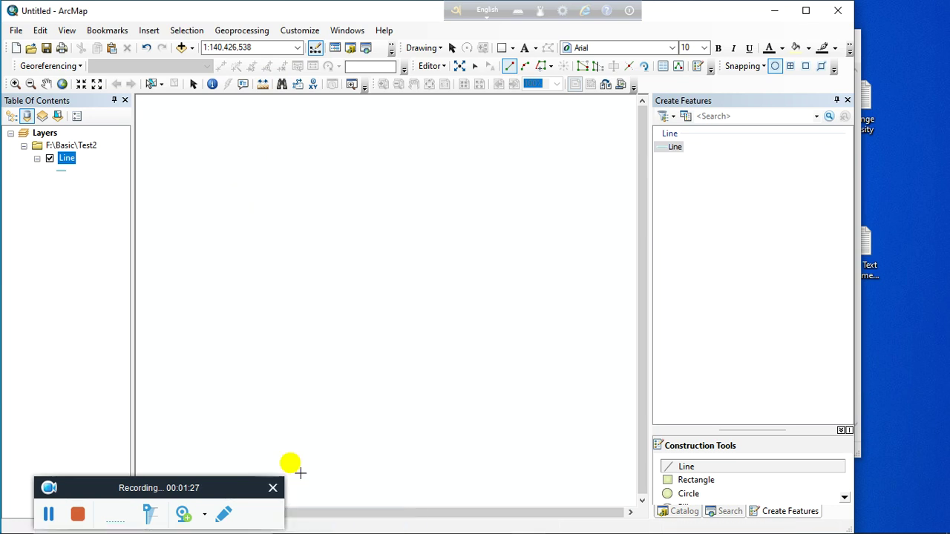
Set the map scale to 1:1,000 and reselect the Line feature template.
click(296, 47)
click(230, 65)
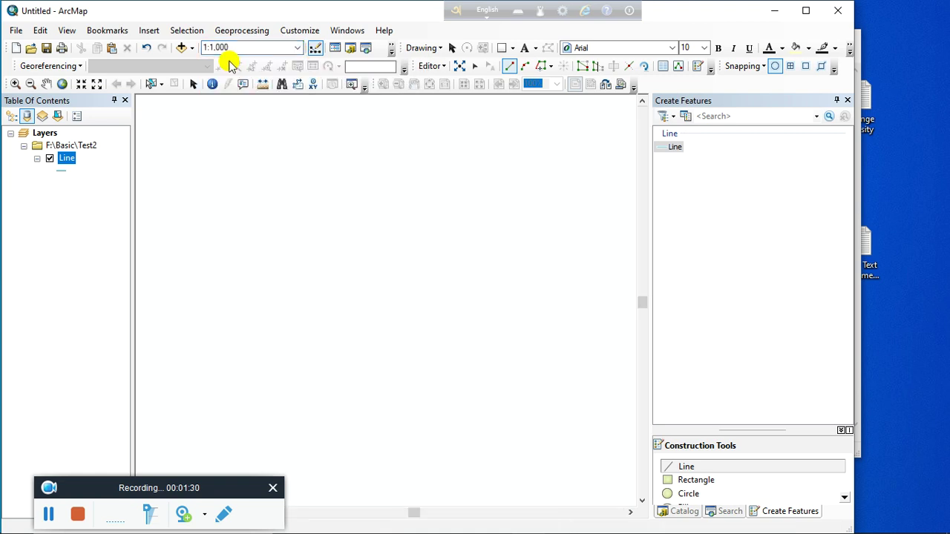
click(672, 147)
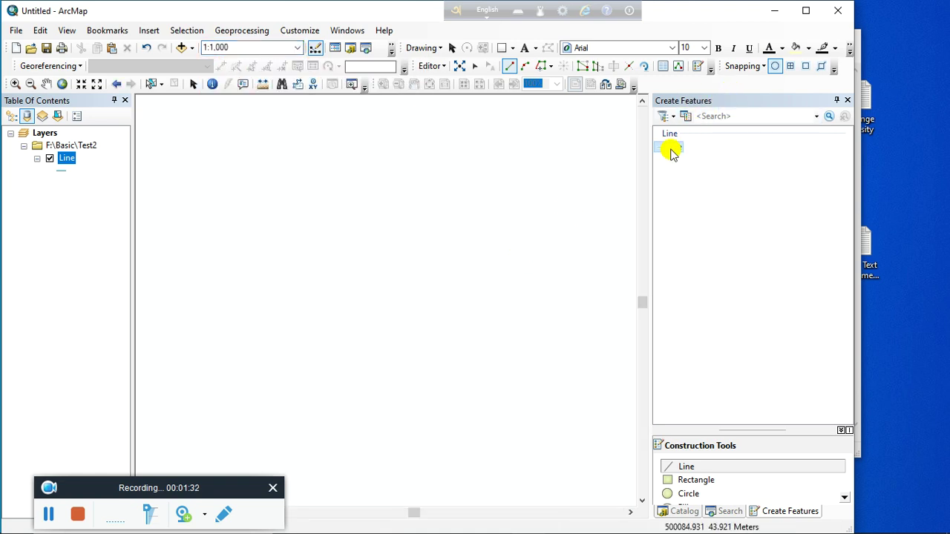
Draw a horizontal line feature in the map's upper half with direction 0 and length 100 m, and finish the sketch.
click(262, 227)
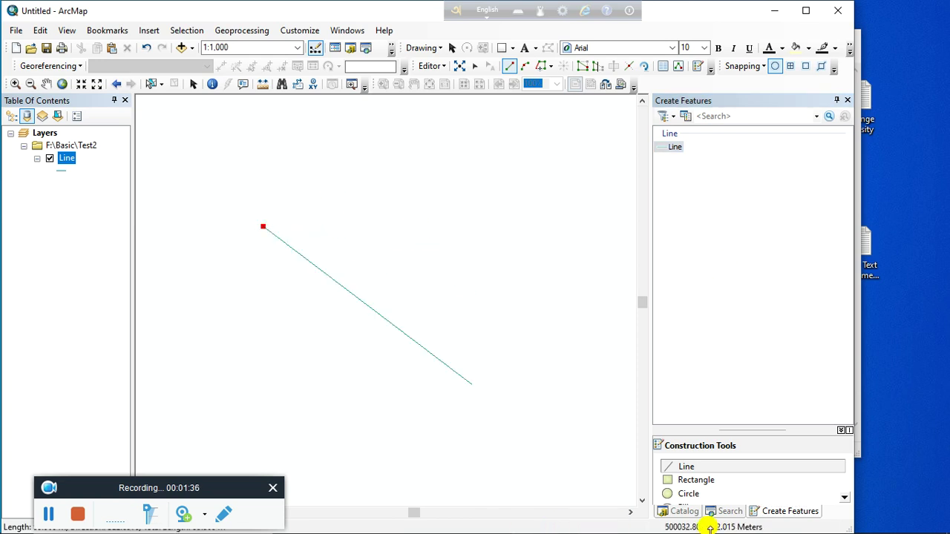
key(alt+Tab)
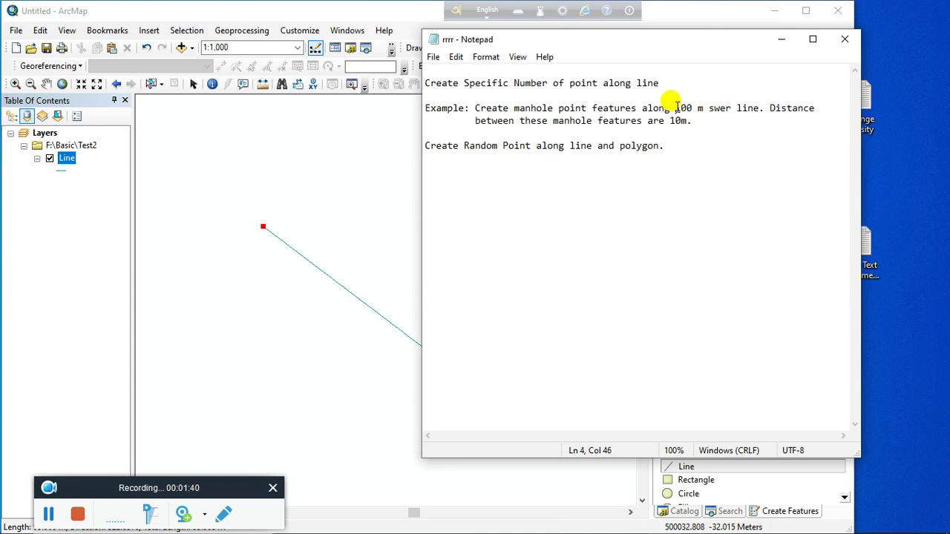
click(285, 14)
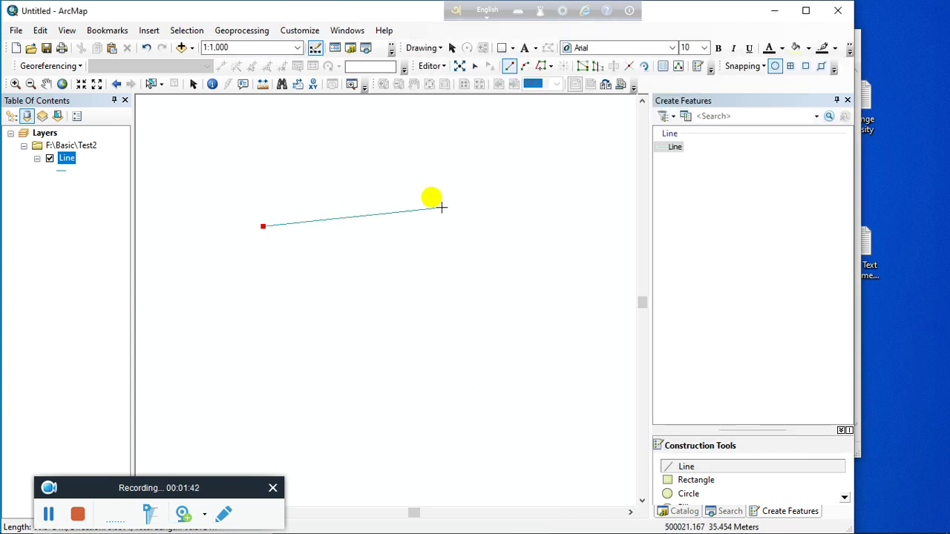
right_click(517, 230)
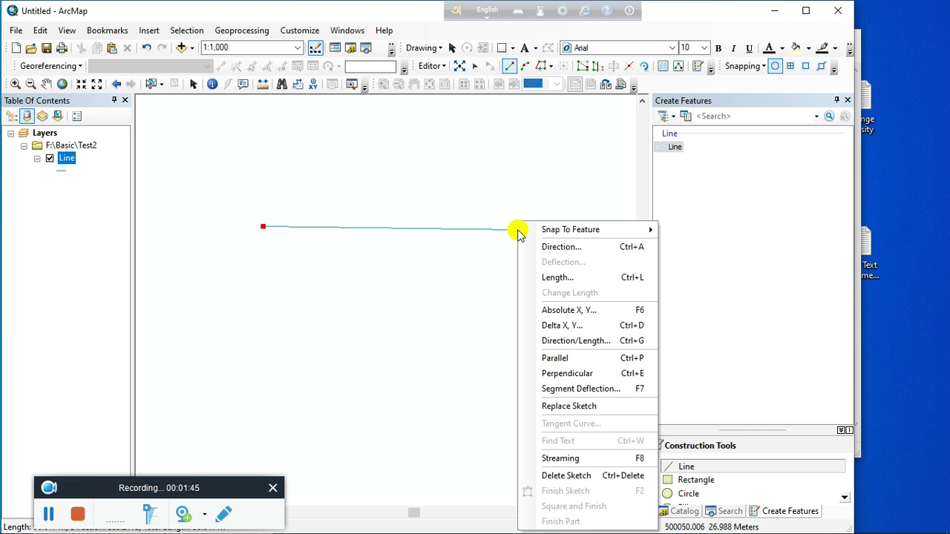
click(575, 341)
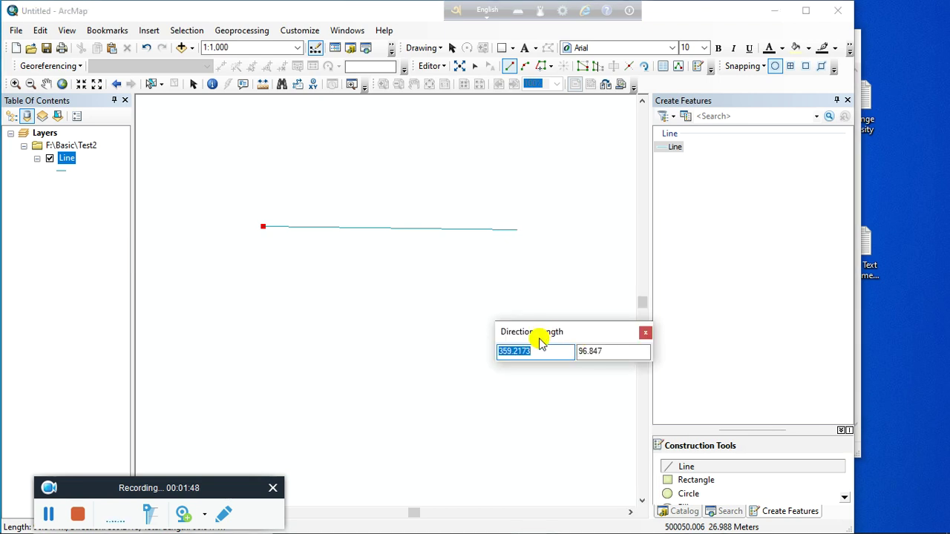
click(605, 352)
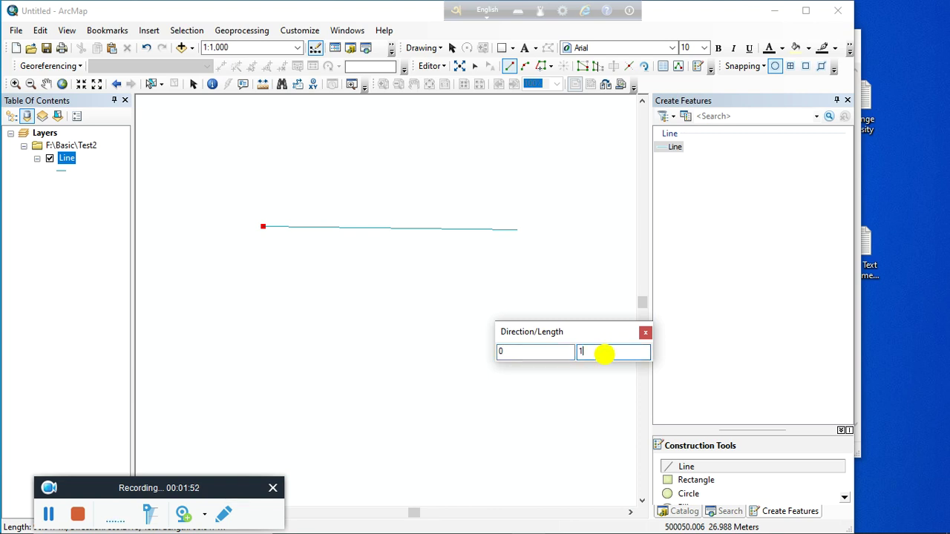
text(100)
key(Return)
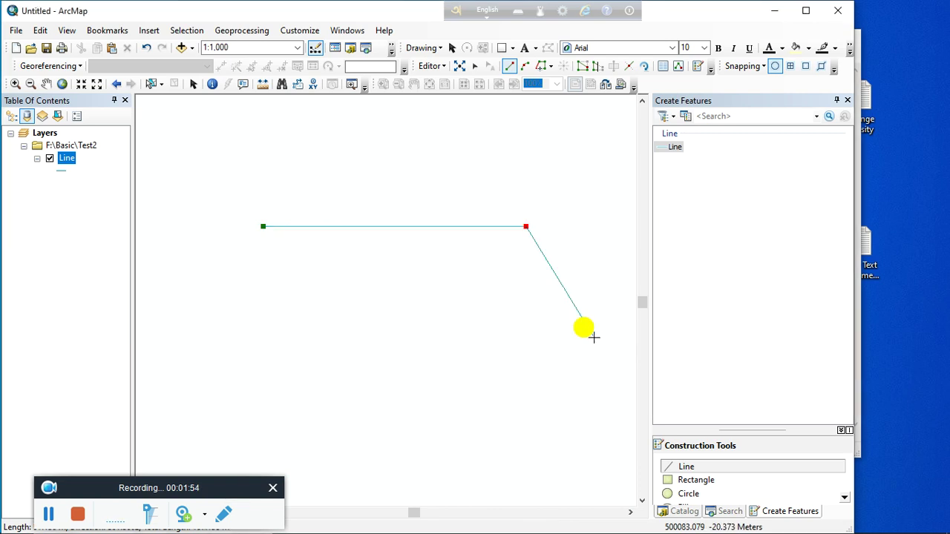
right_click(523, 231)
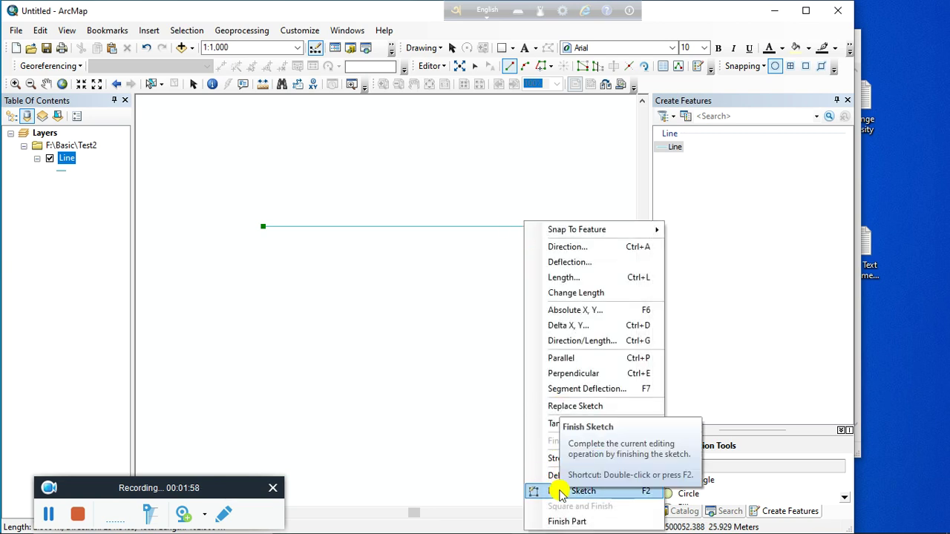
click(562, 491)
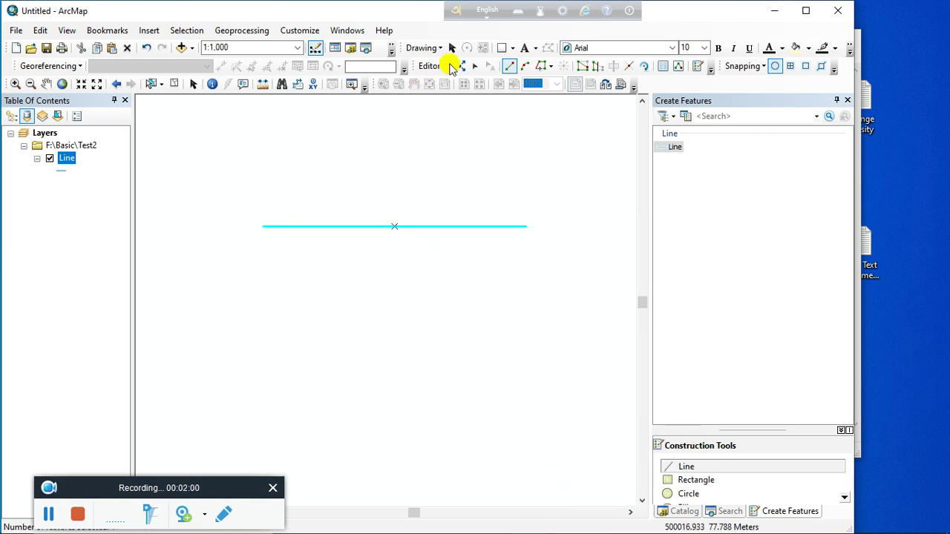
Stop the edit session and save the edits to the Line shapefile.
click(426, 67)
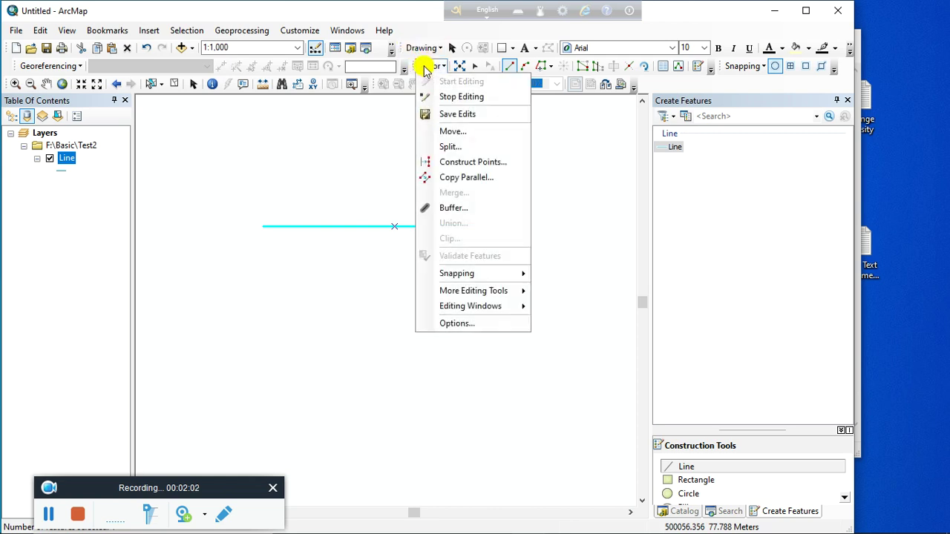
click(449, 97)
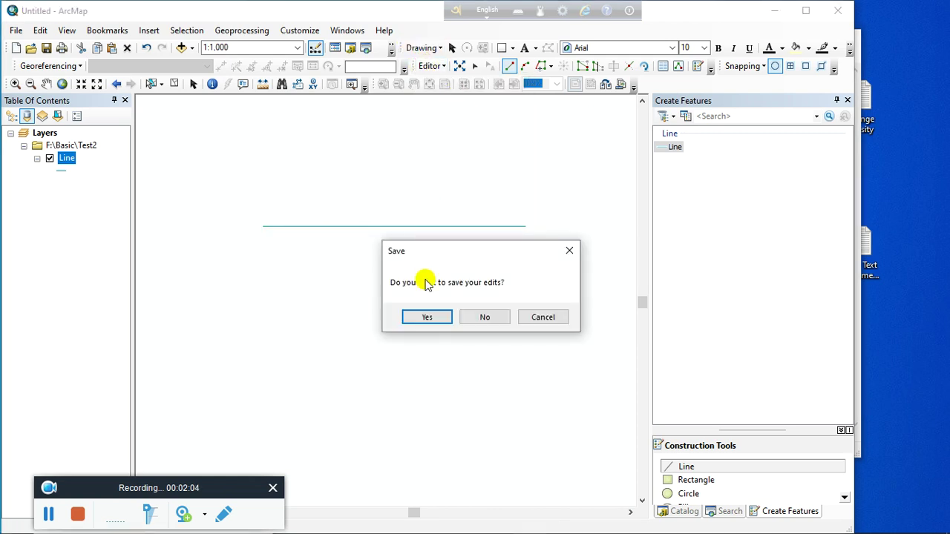
click(427, 317)
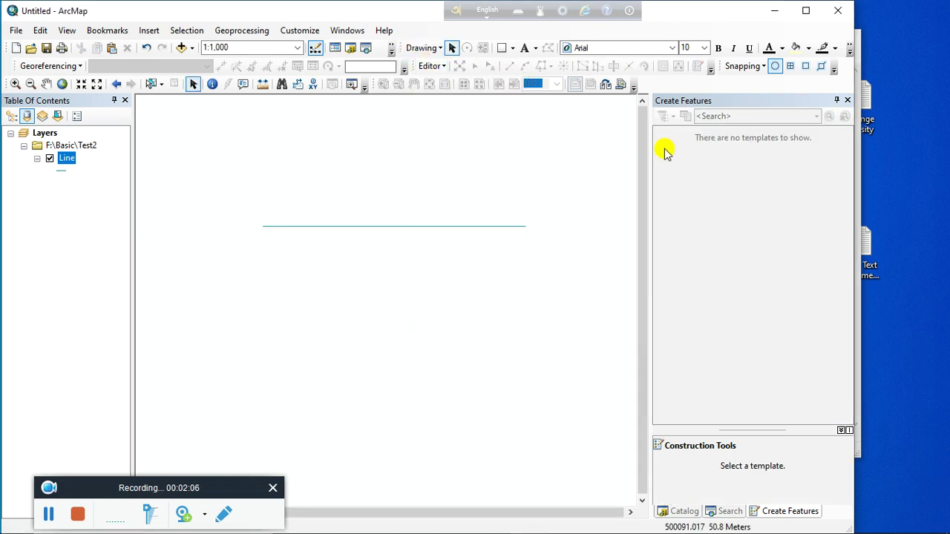
Create a point shapefile named poin in the Test2 folder with the WGS_1984_UTM_Zone_45N coordinate system.
click(353, 48)
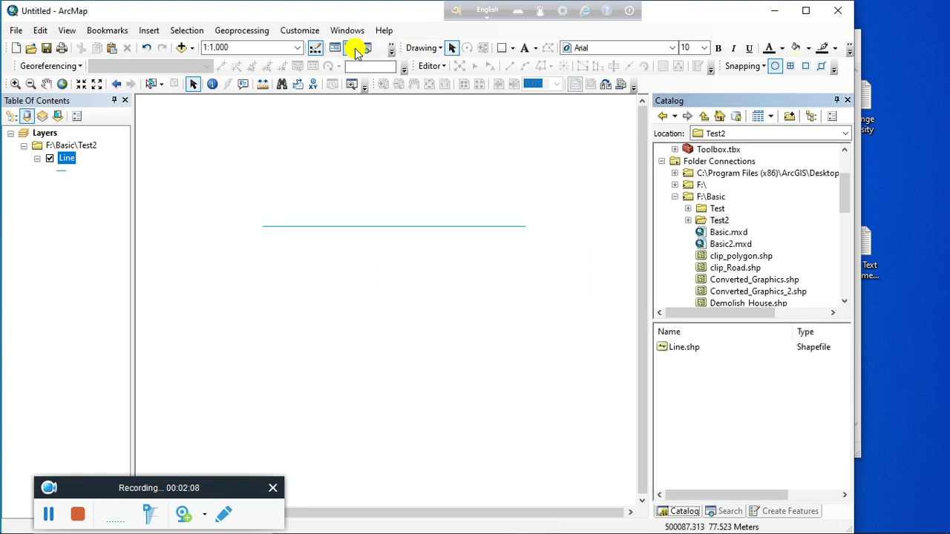
right_click(719, 223)
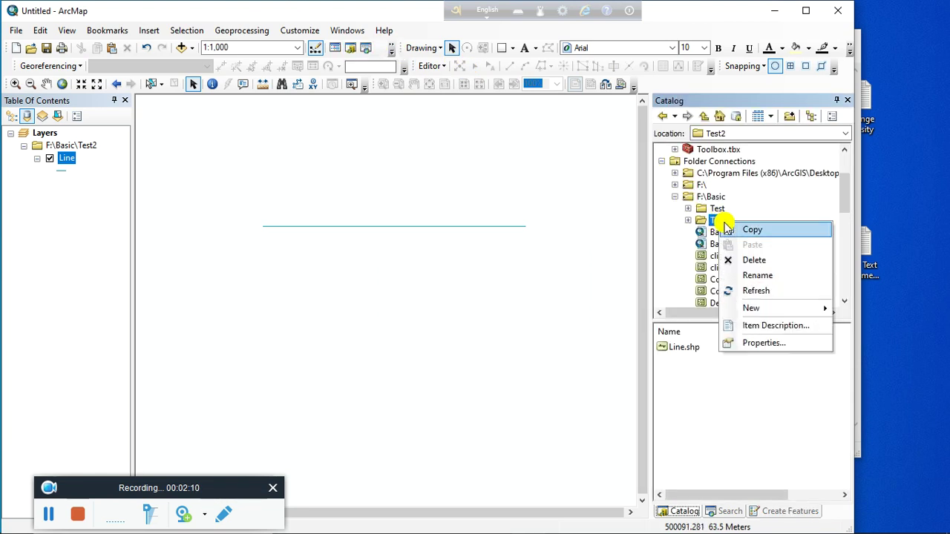
mouse_move(721, 307)
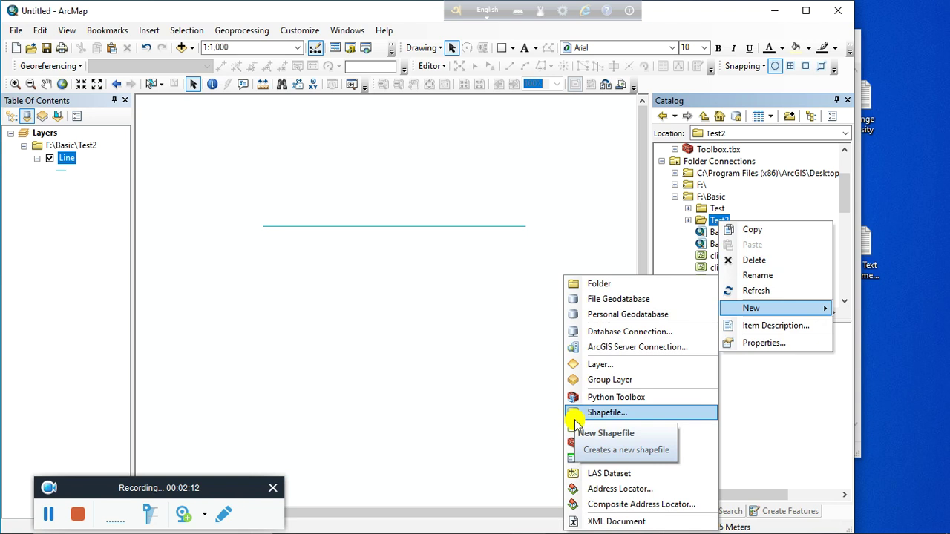
click(593, 411)
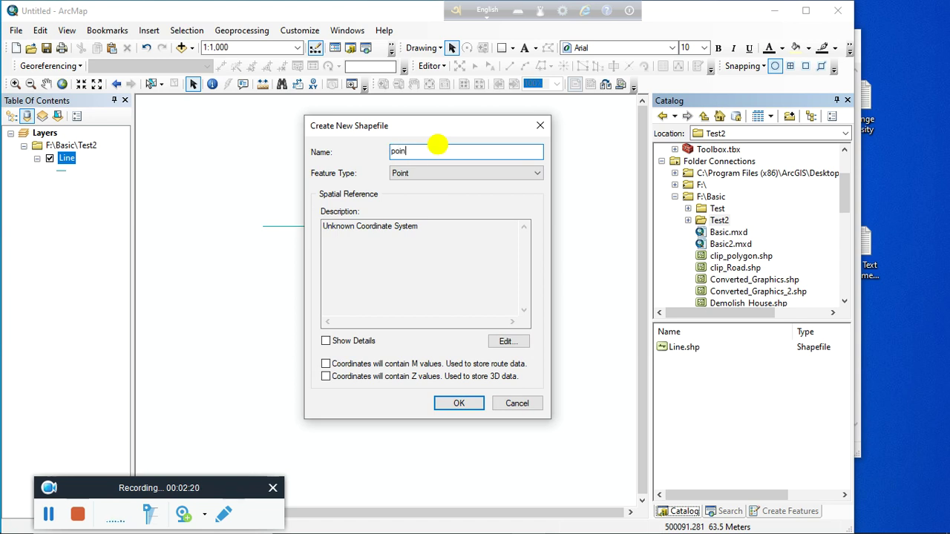
click(501, 341)
click(413, 191)
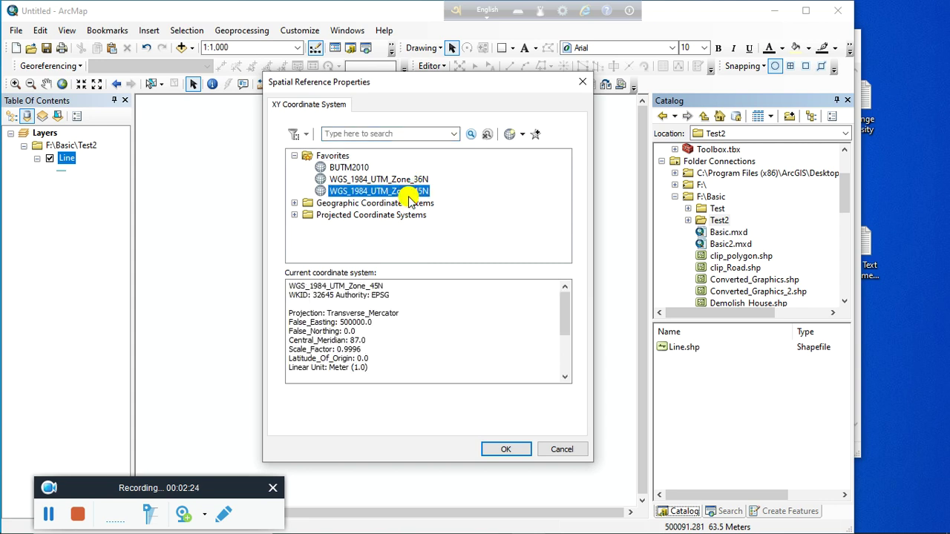
click(501, 447)
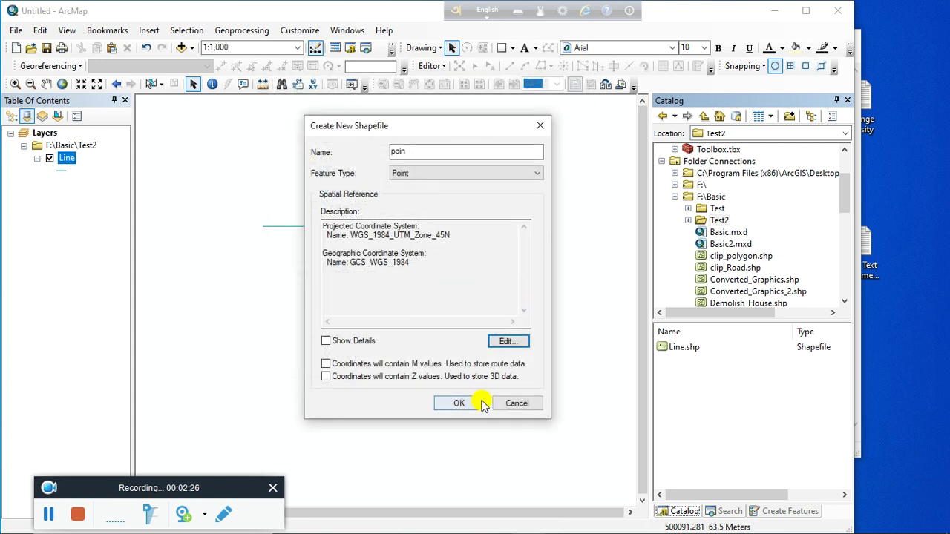
click(457, 403)
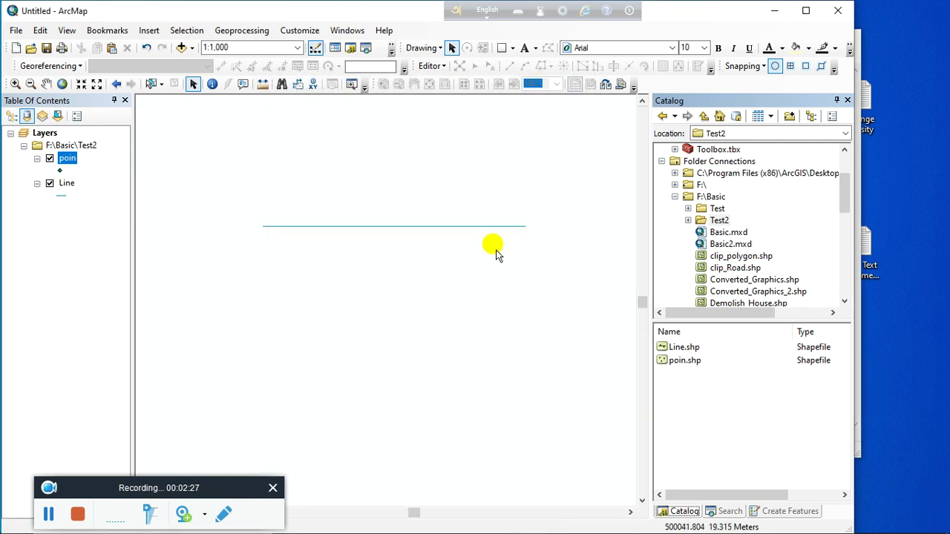
Change the poin layer's marker to the green Circle 2 symbol.
click(66, 170)
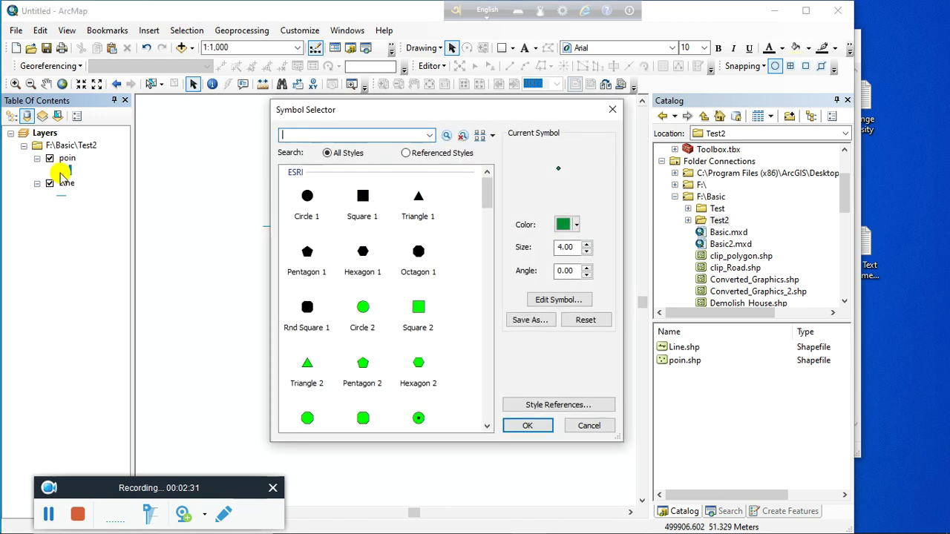
click(363, 308)
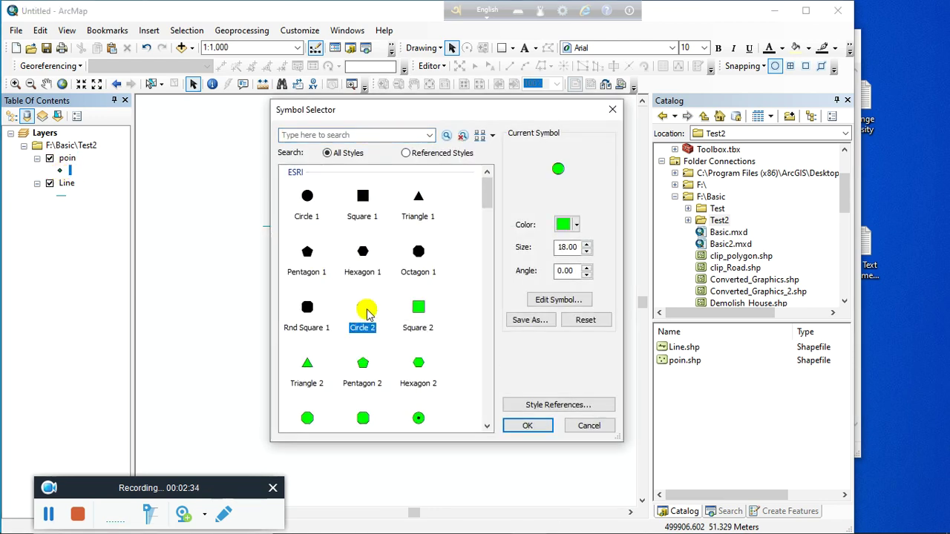
click(524, 423)
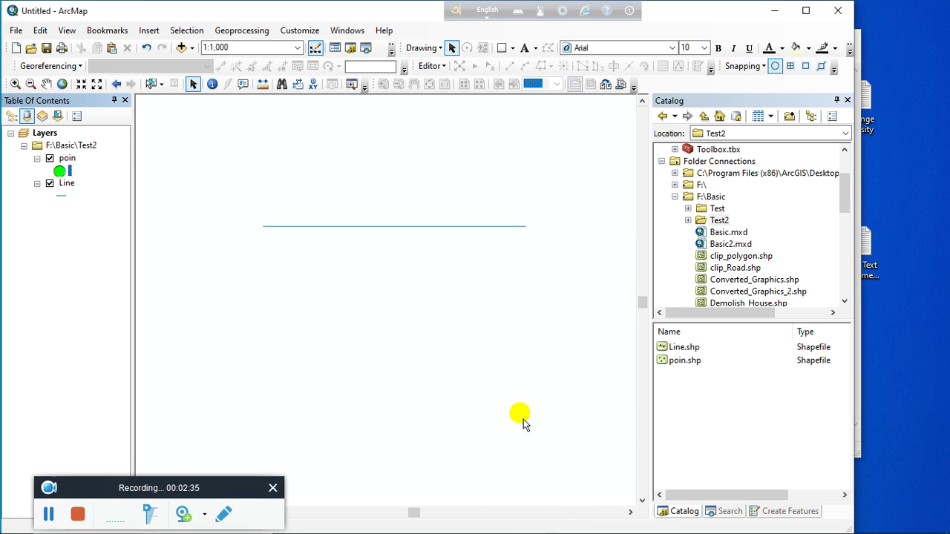
Start an edit session on the poin layer and select the horizontal line feature in the map.
right_click(68, 161)
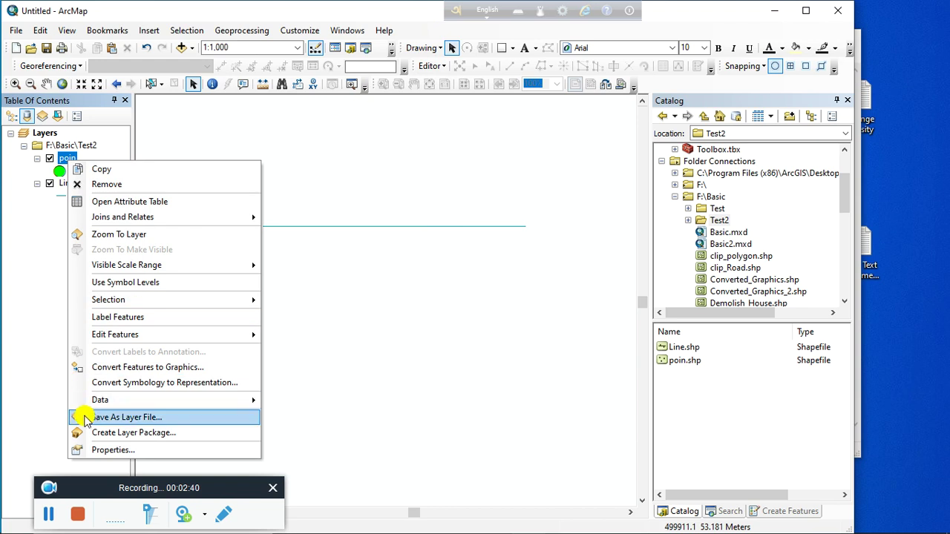
mouse_move(122, 334)
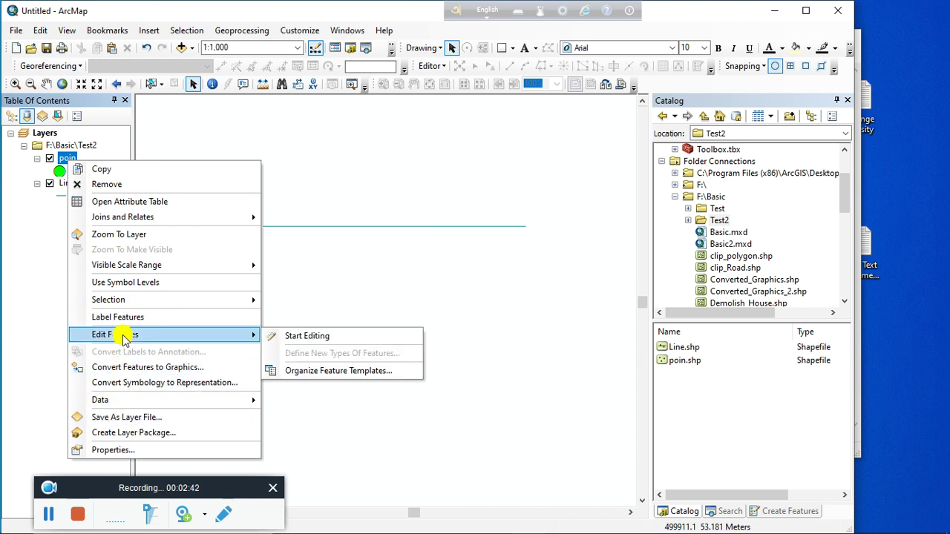
click(317, 340)
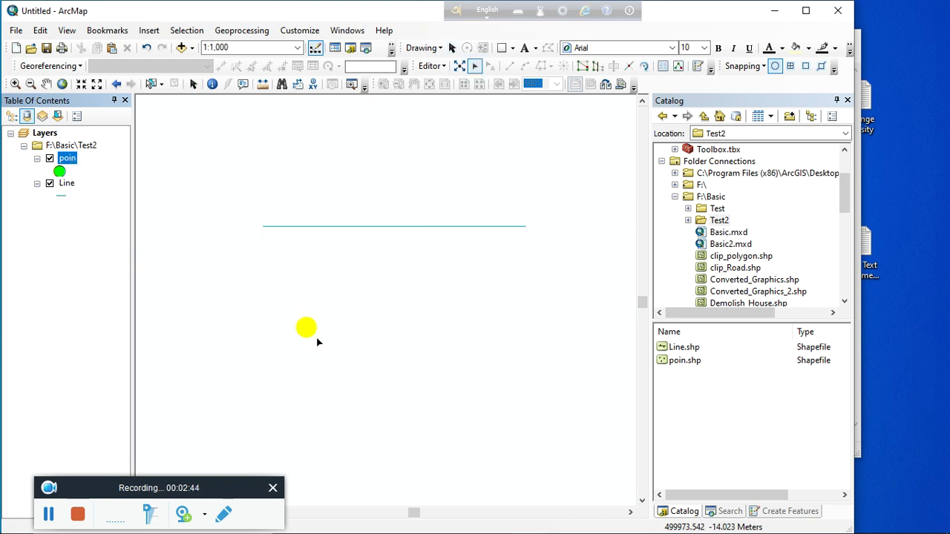
click(345, 227)
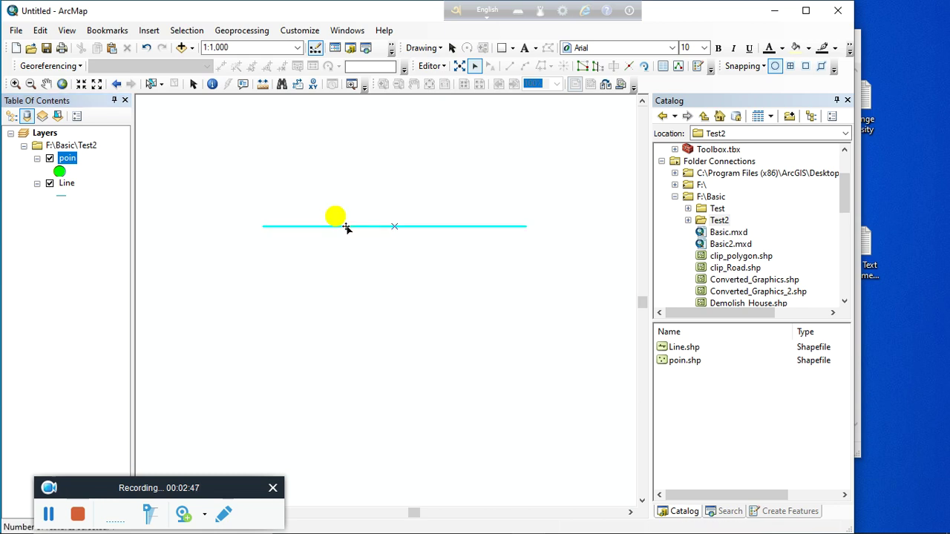
click(432, 66)
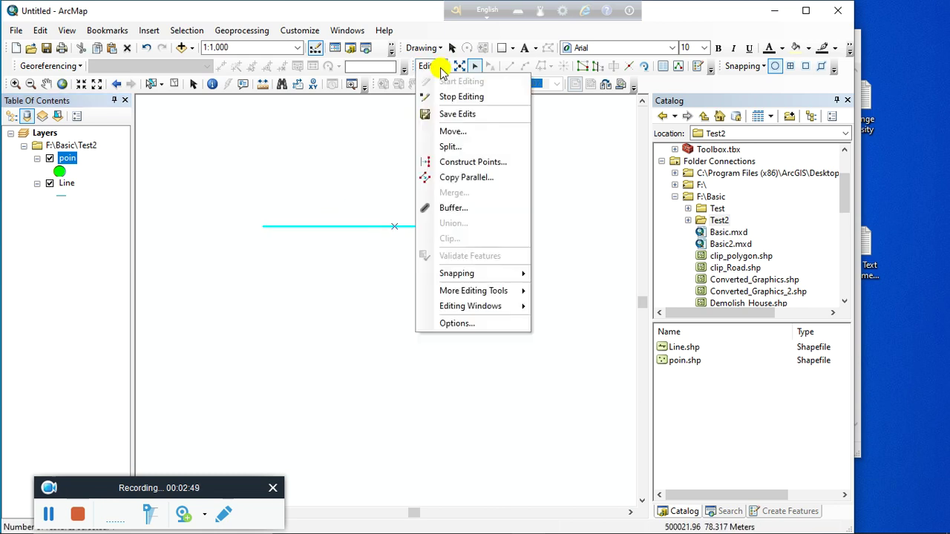
click(469, 166)
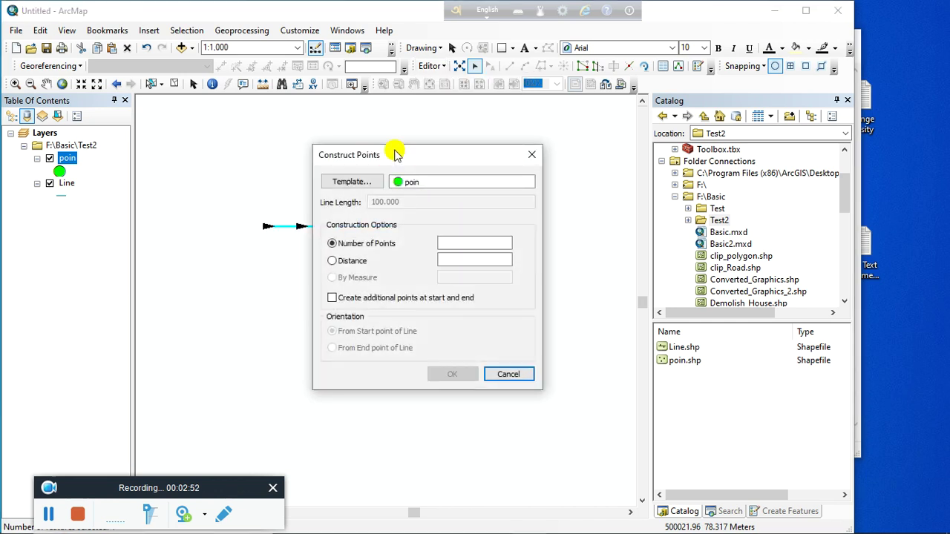
drag(497, 89, 539, 51)
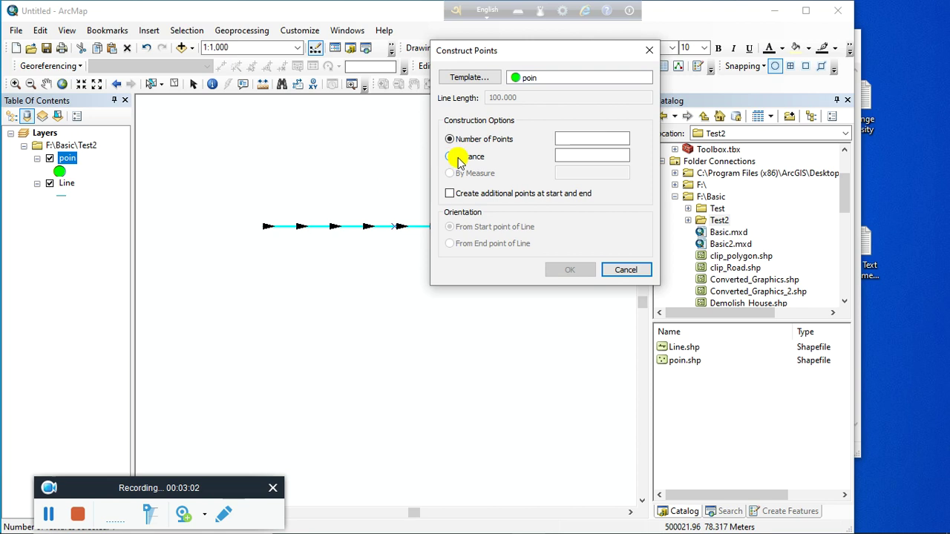
click(653, 50)
click(656, 47)
click(683, 11)
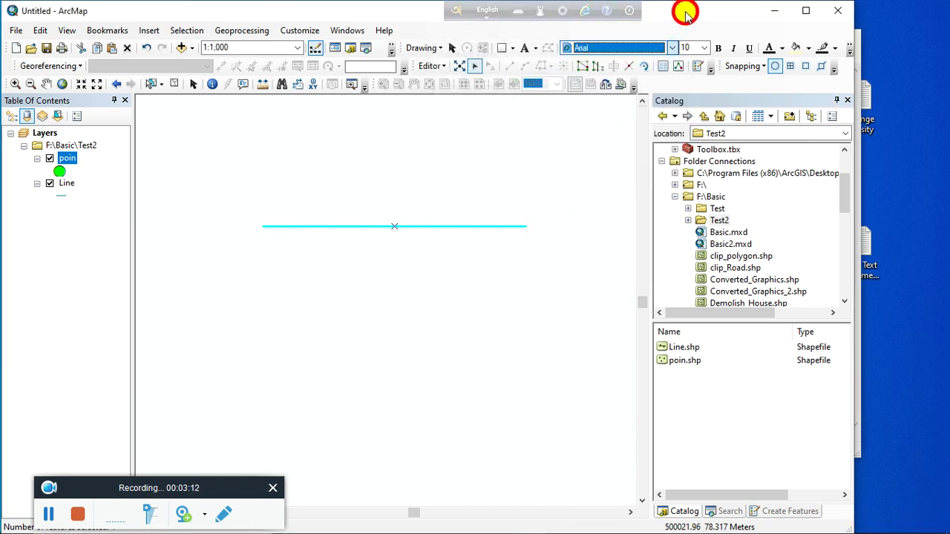
Look up the required distance between manholes in the Notepad notes, highlight it, and return to ArcMap.
drag(674, 17, 638, 17)
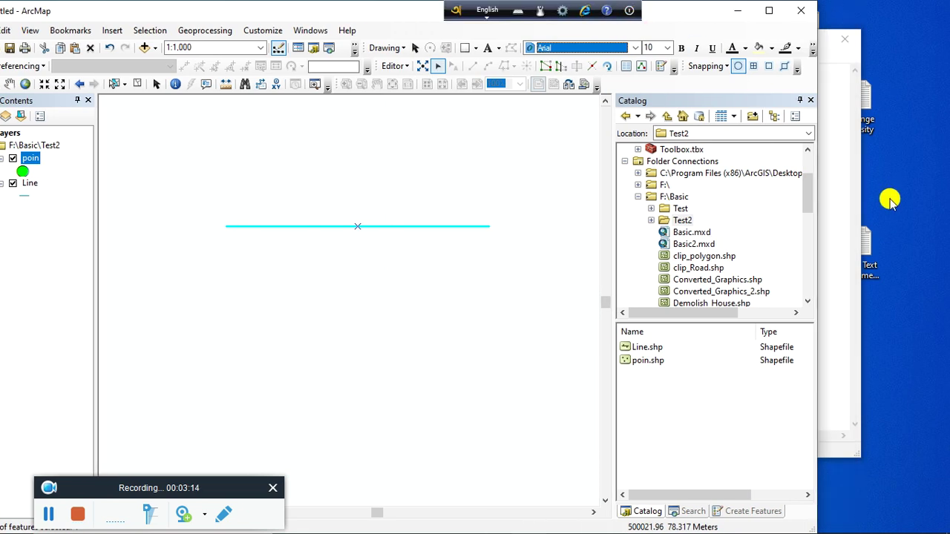
click(842, 178)
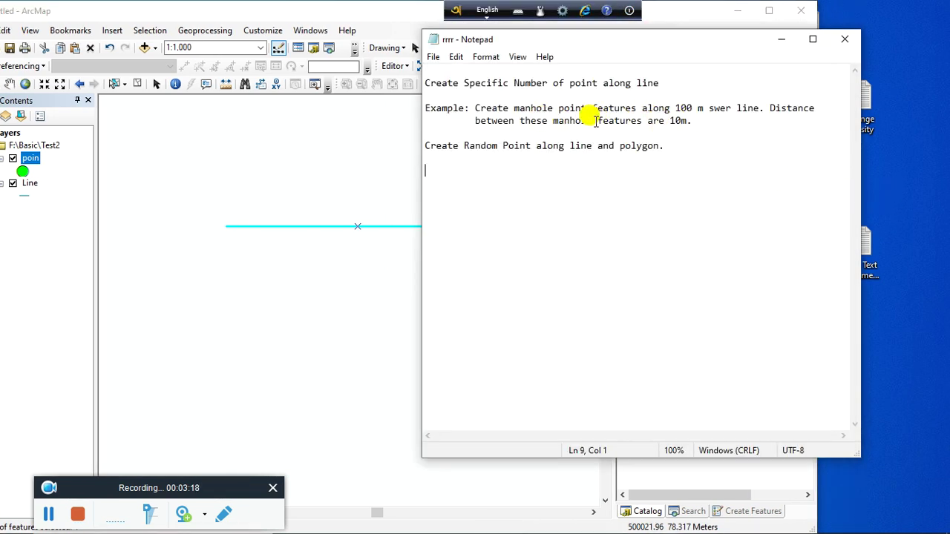
drag(669, 118, 720, 121)
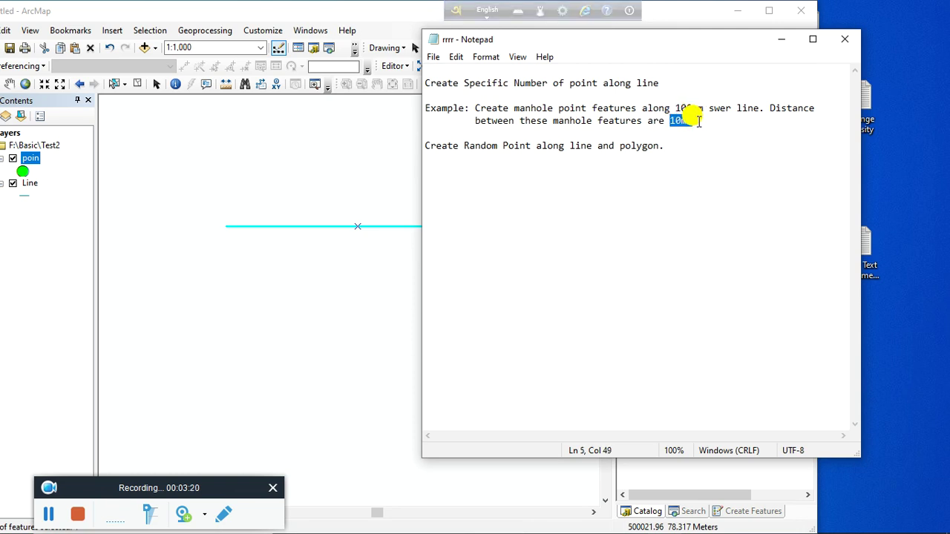
click(319, 10)
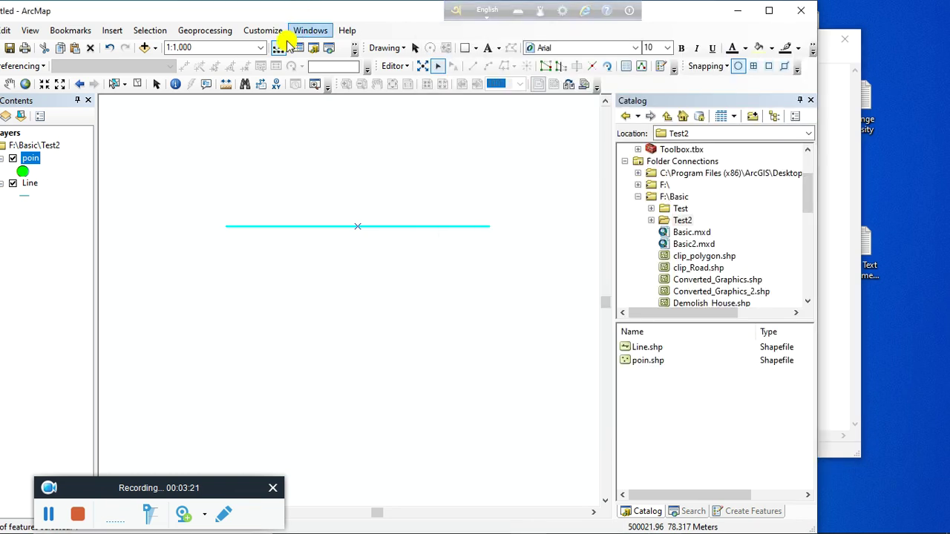
Construct points along the selected line with the poin template at a distance of 10, starting from the line's start point.
click(388, 67)
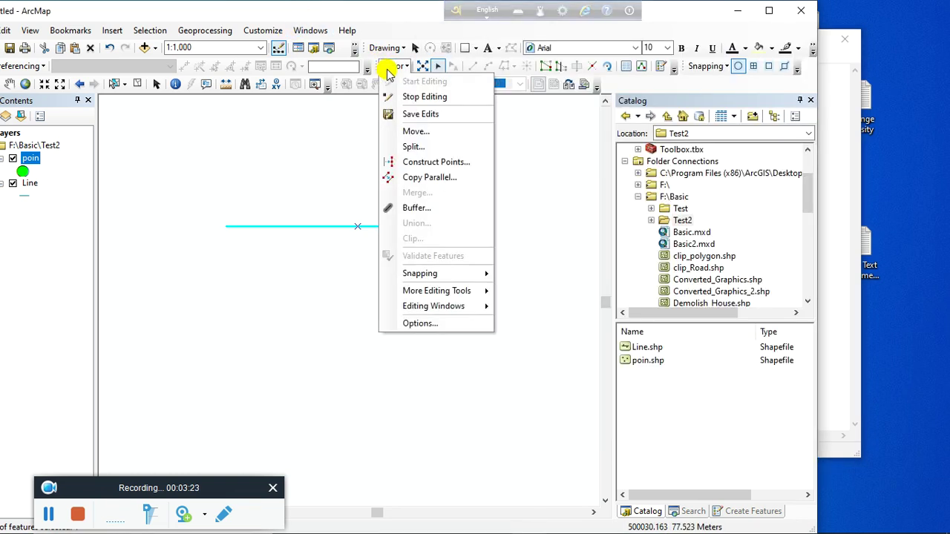
click(422, 158)
drag(387, 163, 358, 154)
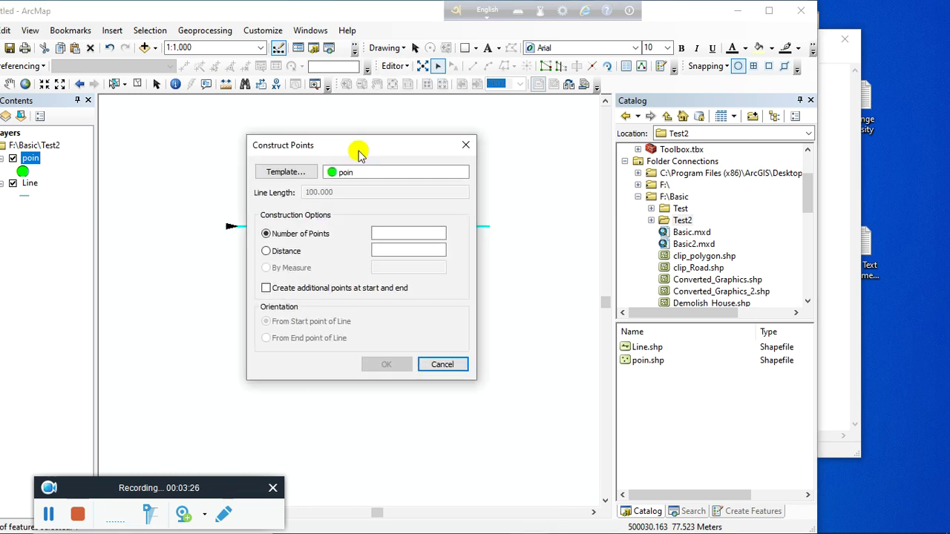
click(265, 253)
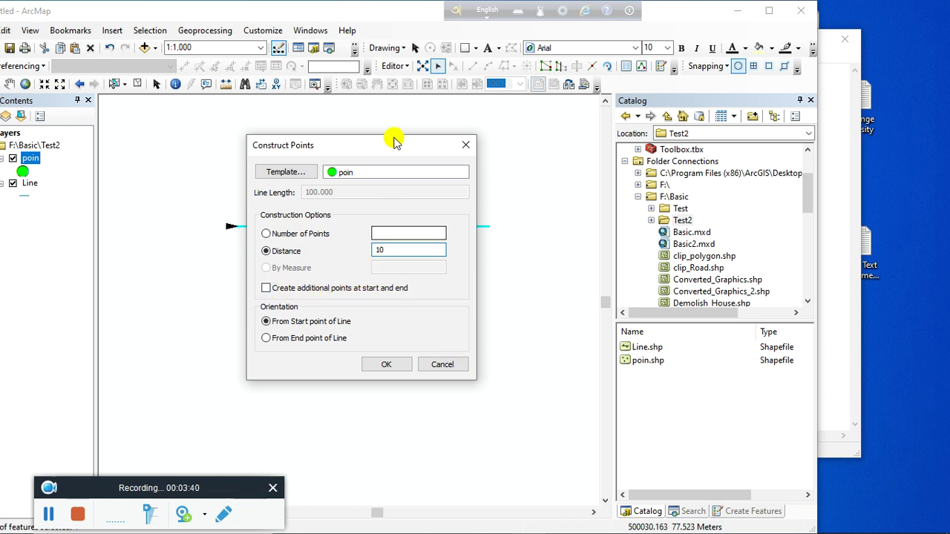
drag(396, 142, 640, 129)
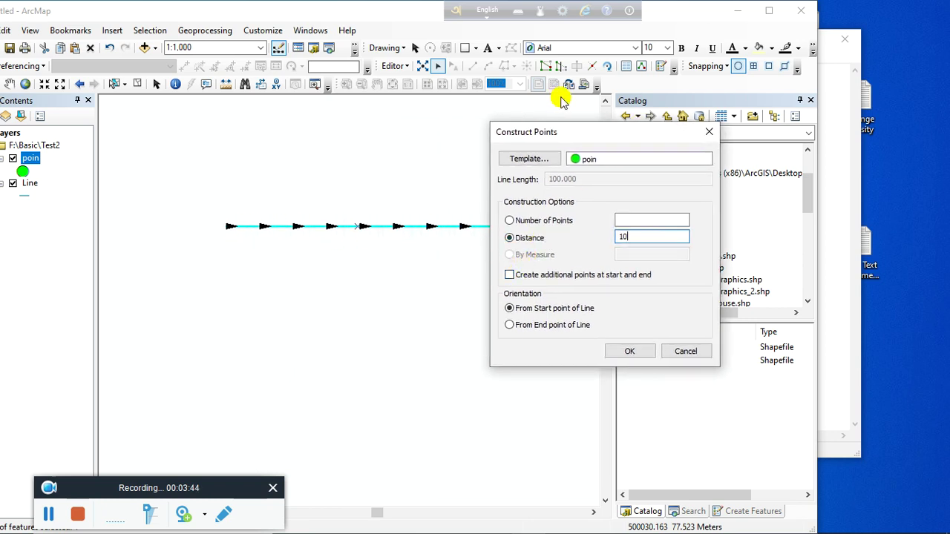
drag(564, 135, 666, 141)
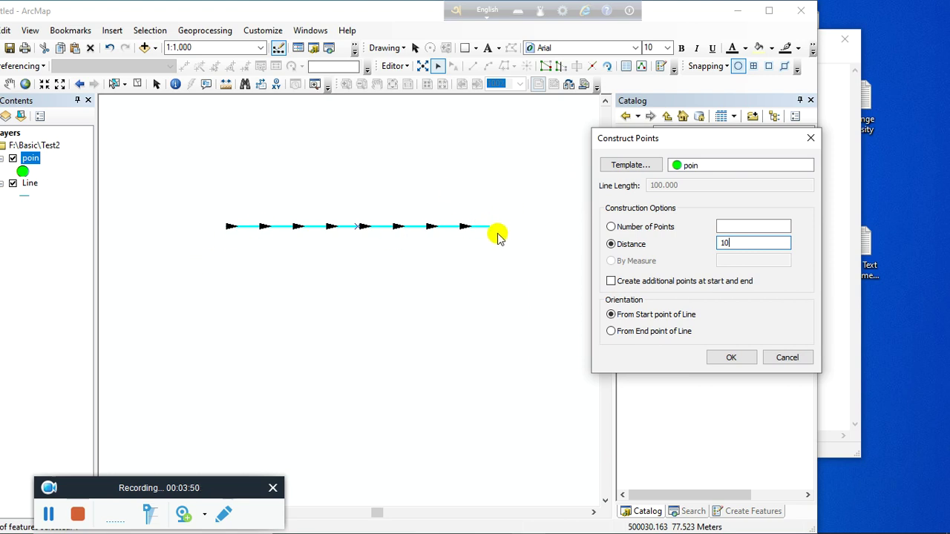
click(731, 359)
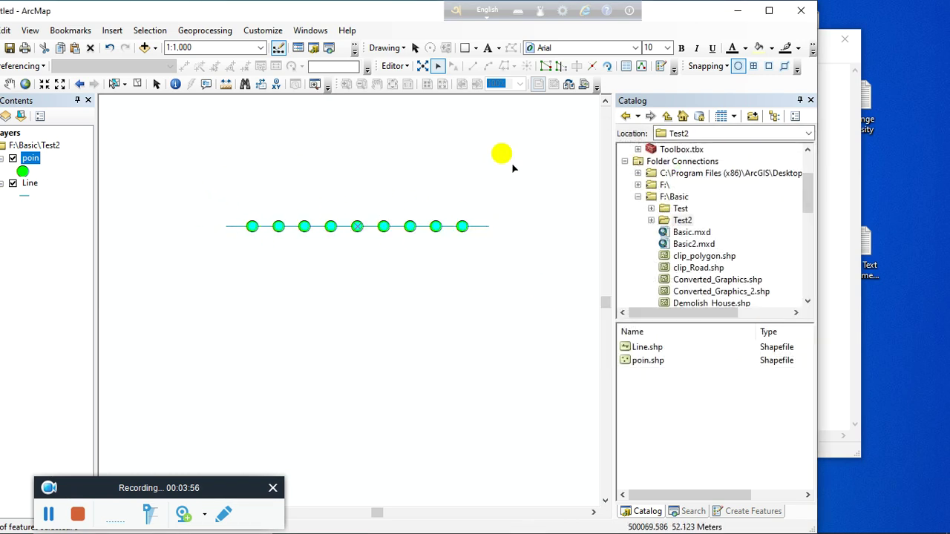
Recheck the 10 m manhole spacing in the Notepad notes and switch back to ArcMap.
click(830, 187)
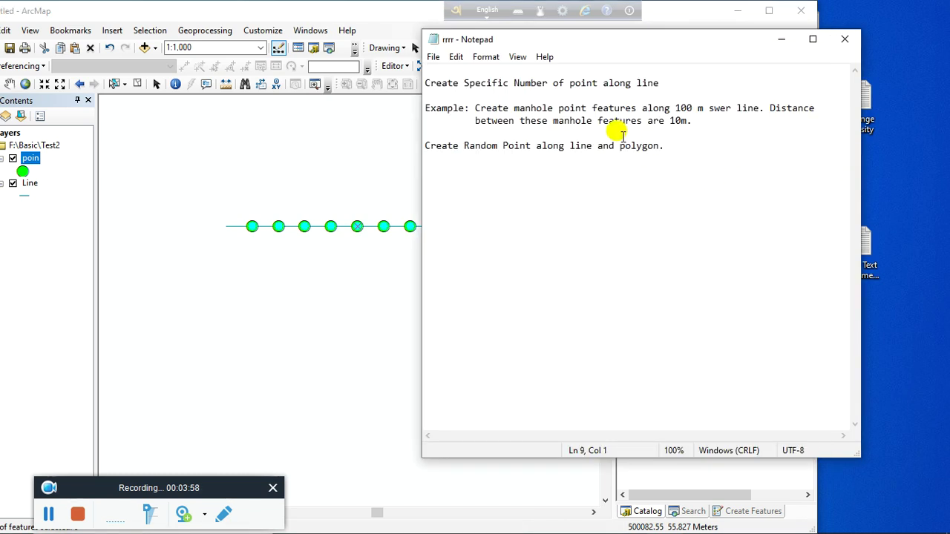
drag(669, 120, 696, 119)
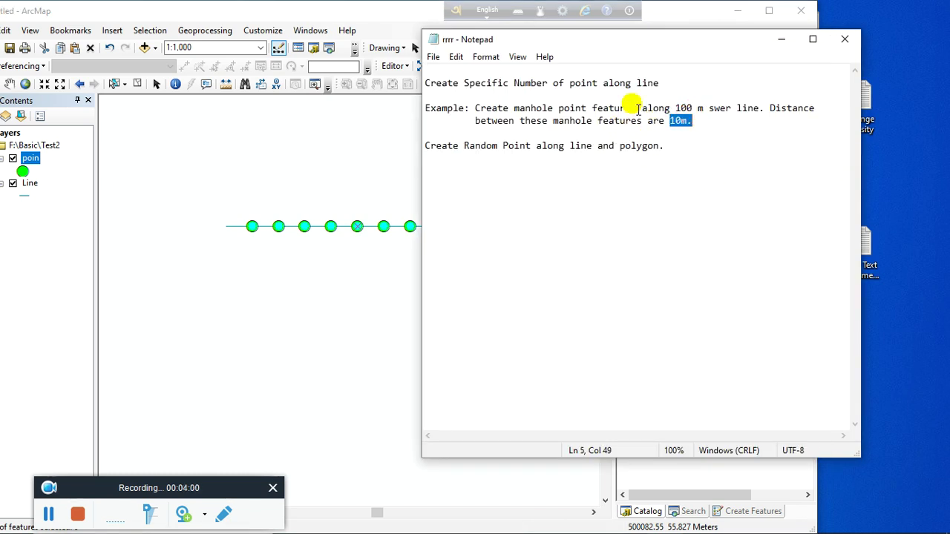
click(249, 9)
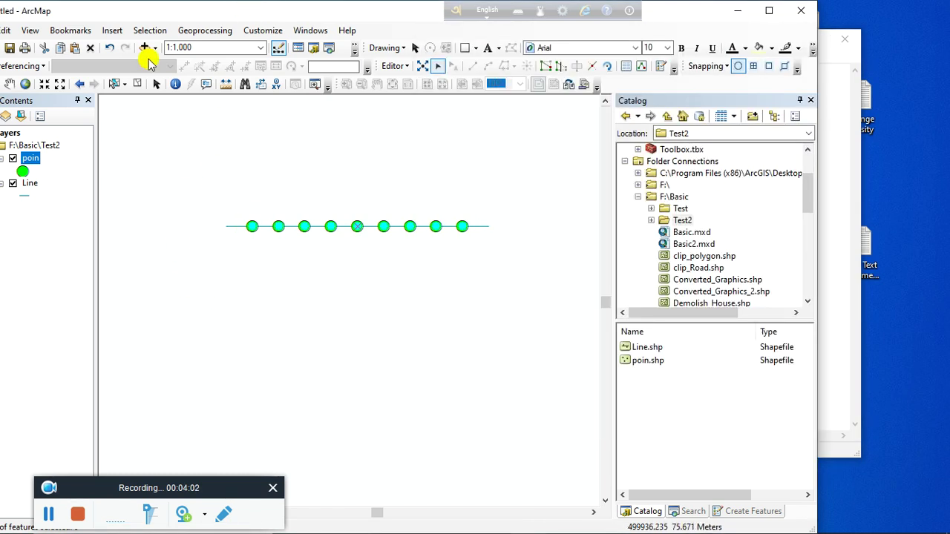
Measure the distance between neighbouring manhole points at two places along the line, and close the measurement window.
click(228, 84)
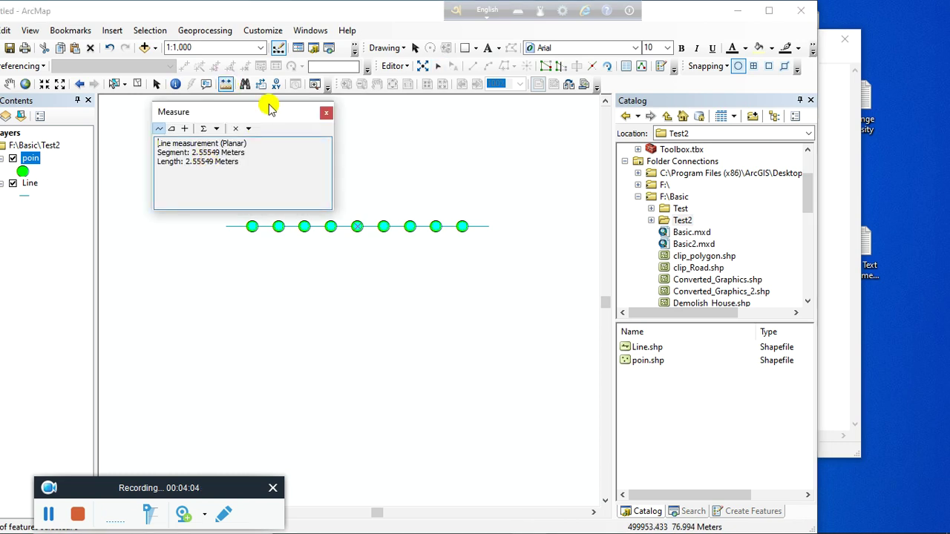
drag(268, 108, 198, 87)
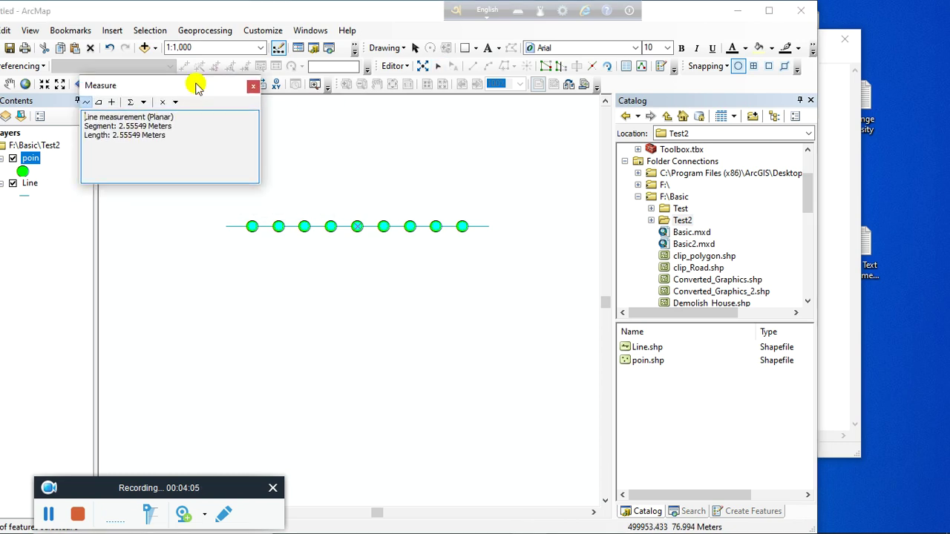
click(253, 227)
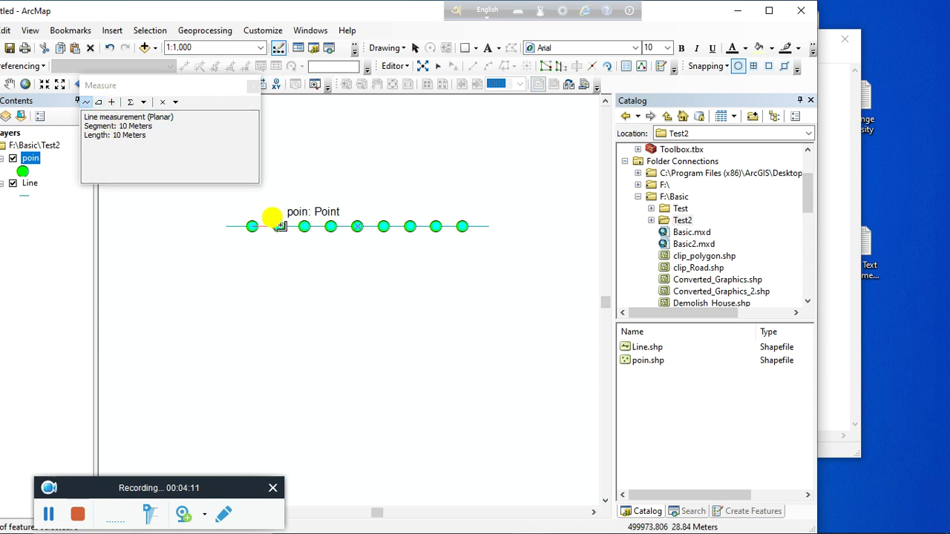
click(330, 226)
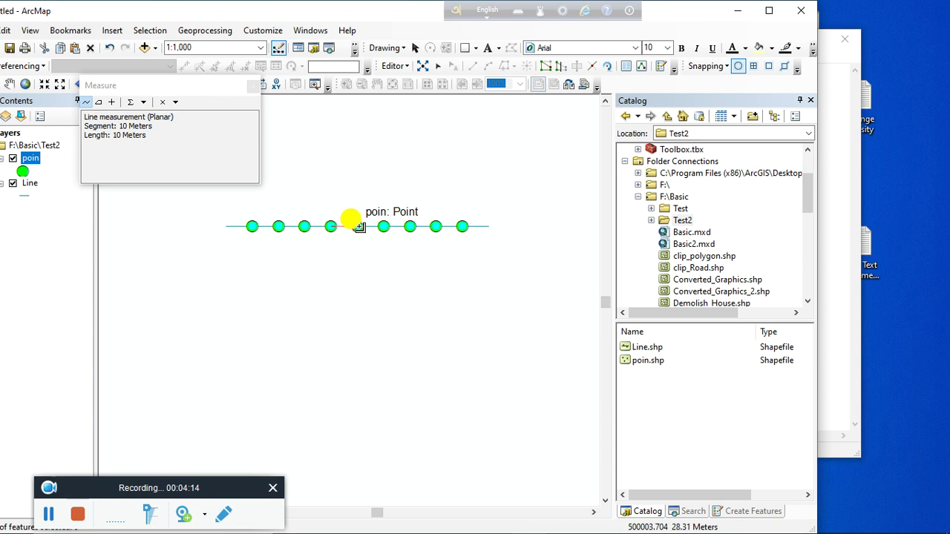
double_click(358, 226)
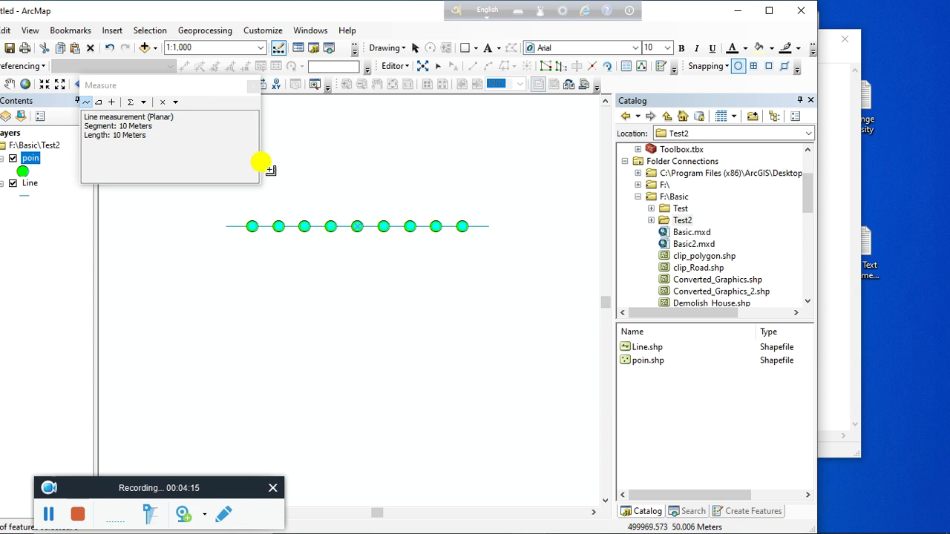
click(253, 86)
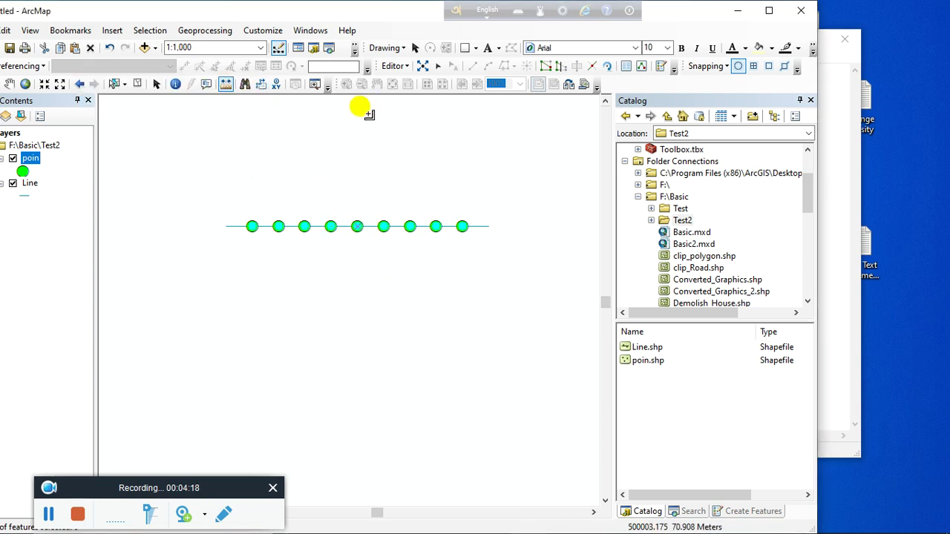
Stop the edit session and save the constructed points.
click(394, 66)
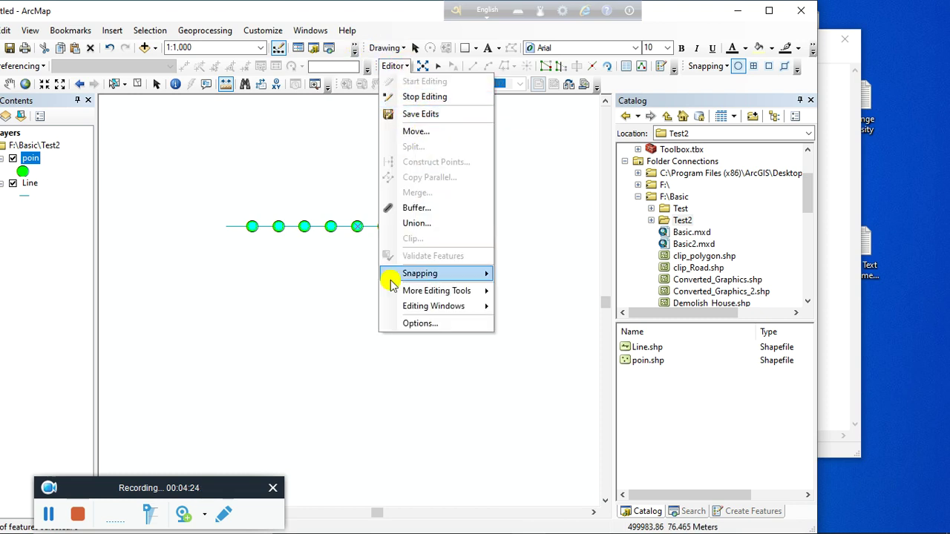
click(413, 97)
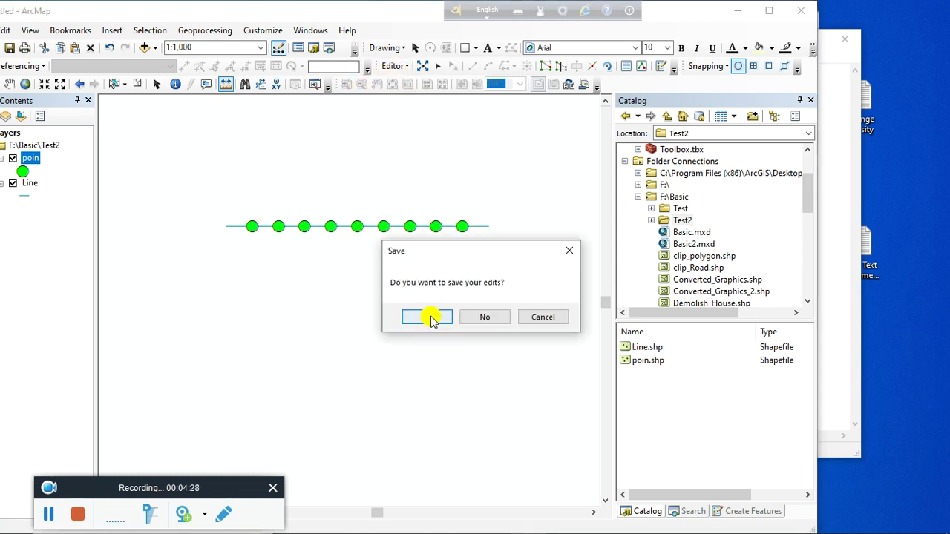
click(429, 316)
Start a new edit session and select the horizontal line feature between the existing points.
click(392, 68)
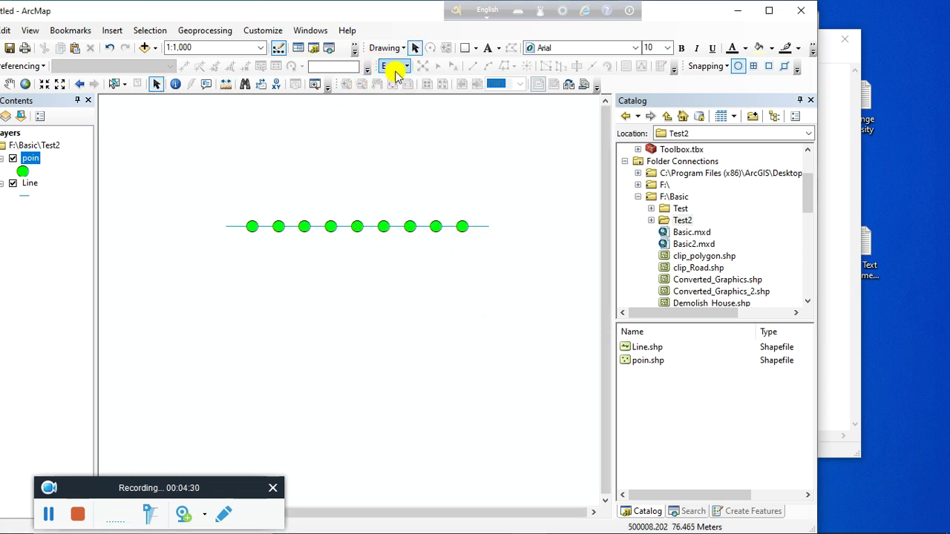
click(413, 82)
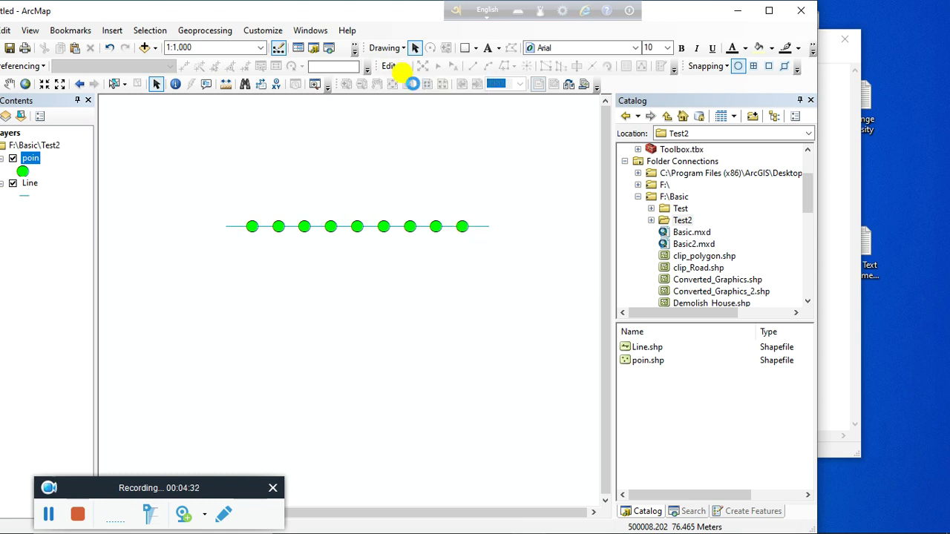
click(342, 227)
right_click(342, 227)
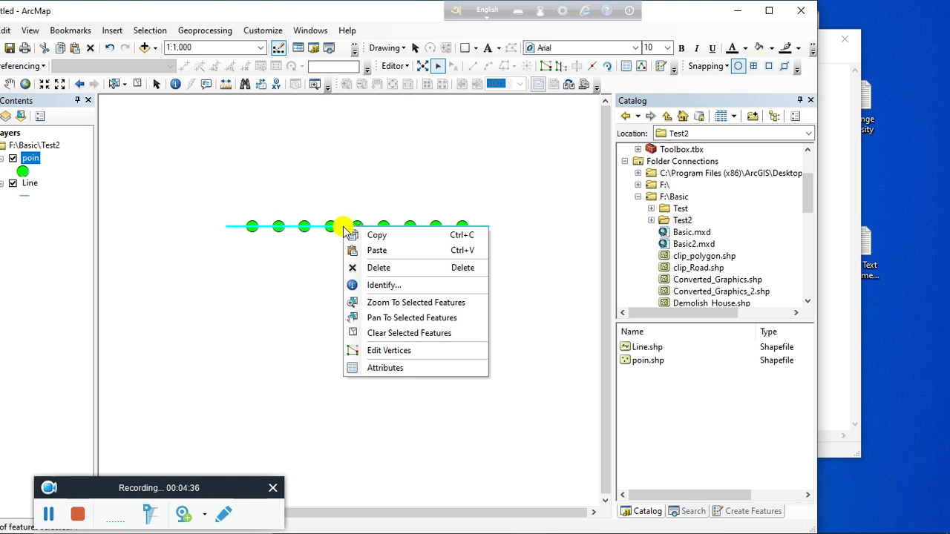
Construct 7 evenly spaced points along the selected line with the poin template.
click(403, 66)
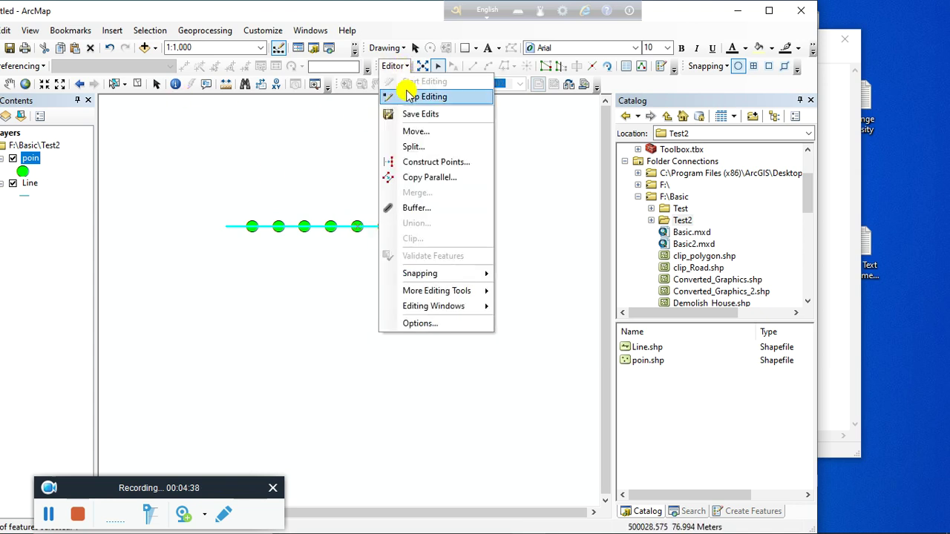
click(424, 162)
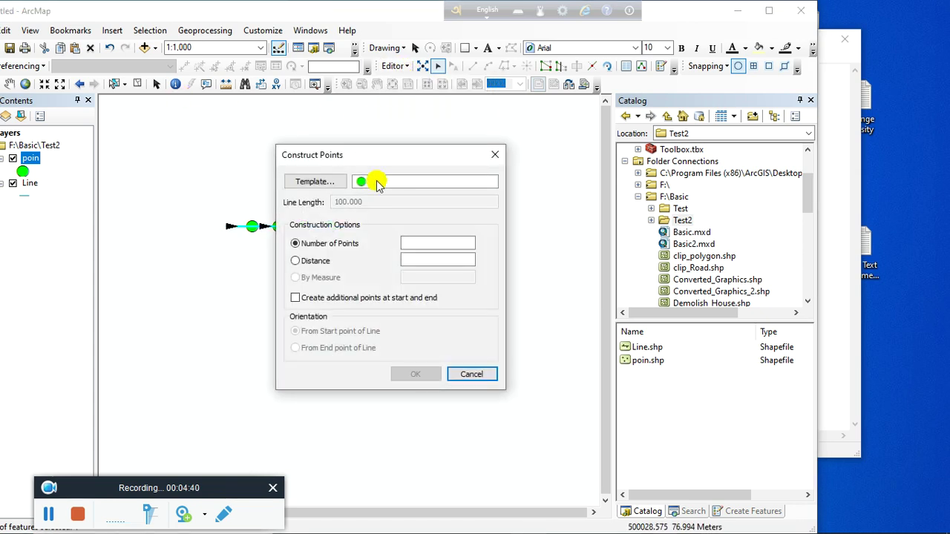
click(416, 243)
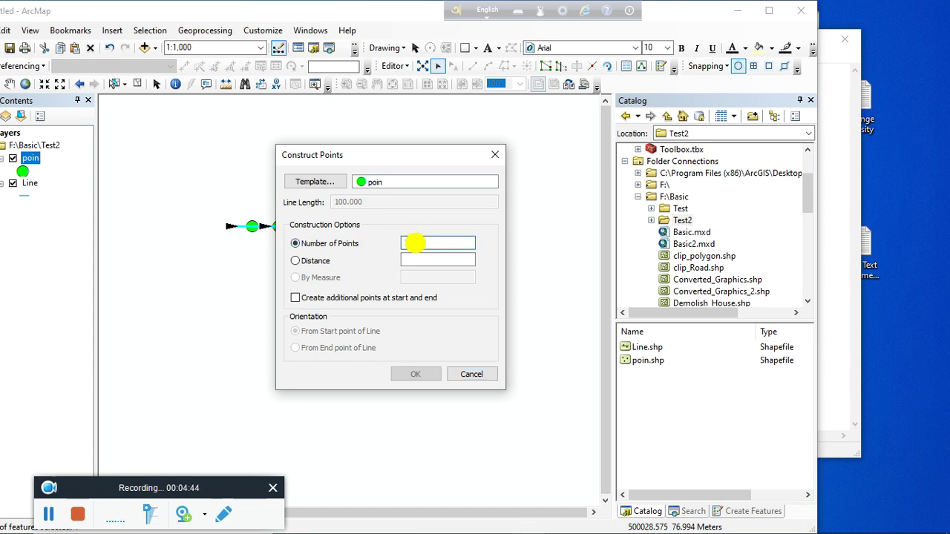
text(7)
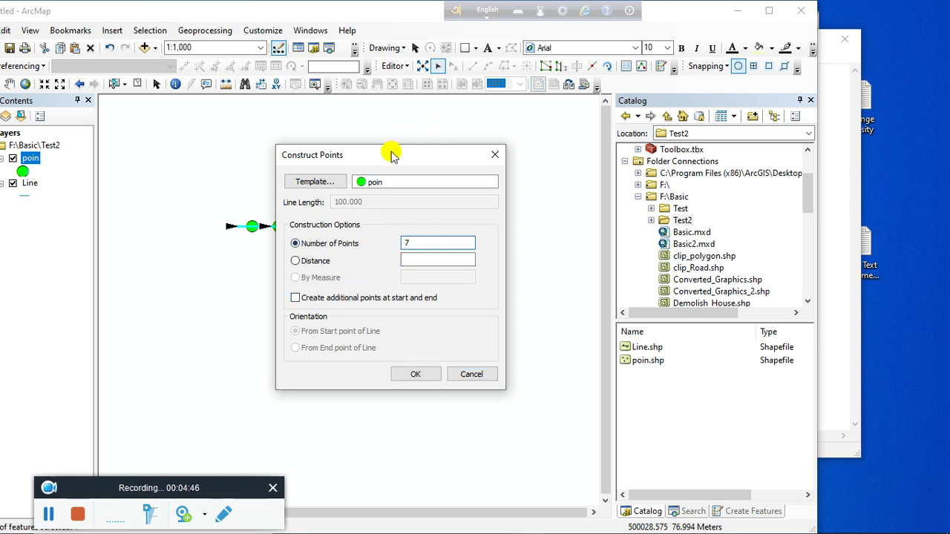
drag(381, 163, 562, 129)
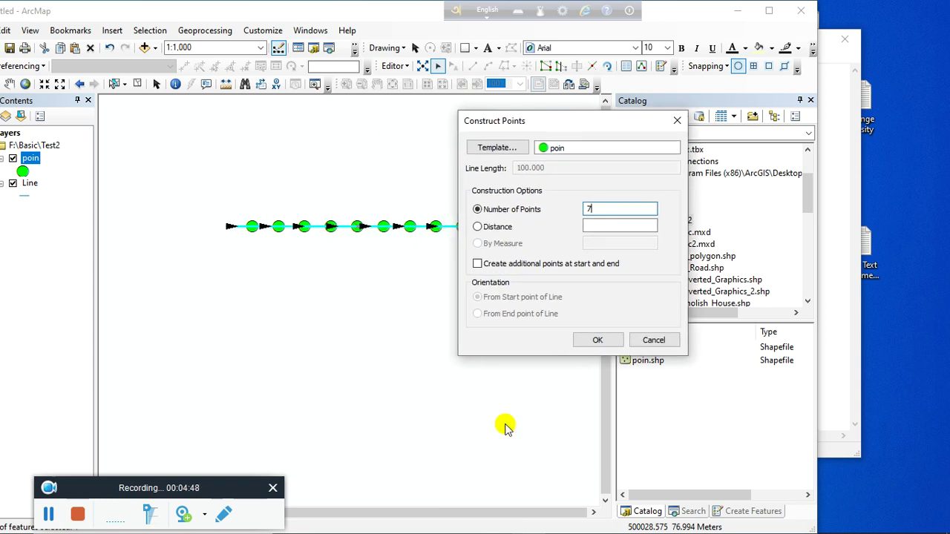
click(598, 340)
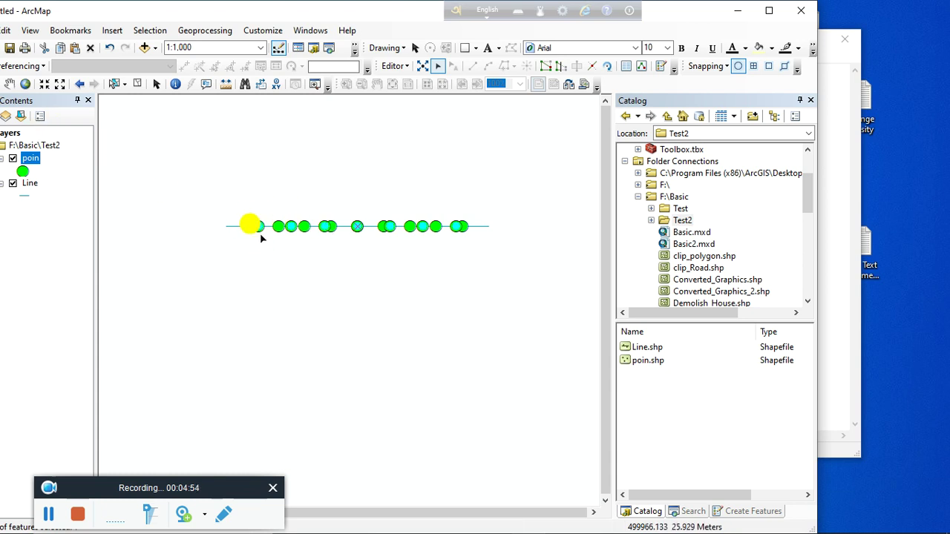
Create a separate layer from the selected poin features and hide the original poin layer.
right_click(31, 159)
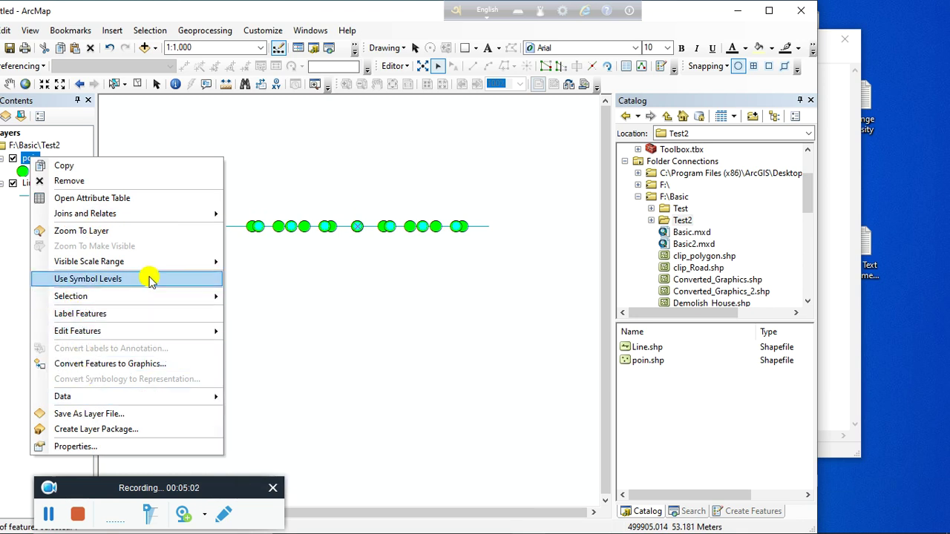
mouse_move(155, 299)
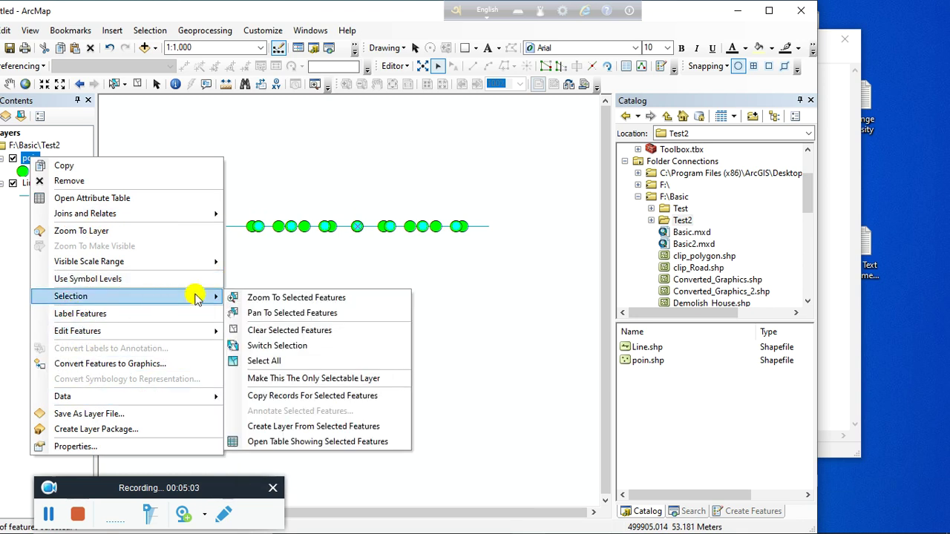
click(318, 426)
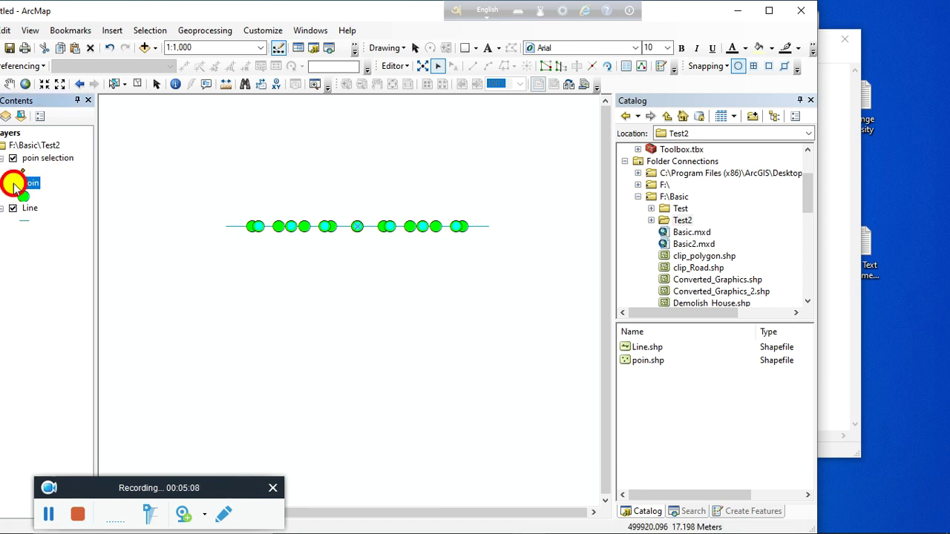
click(12, 183)
scroll(369, 232, up, 2)
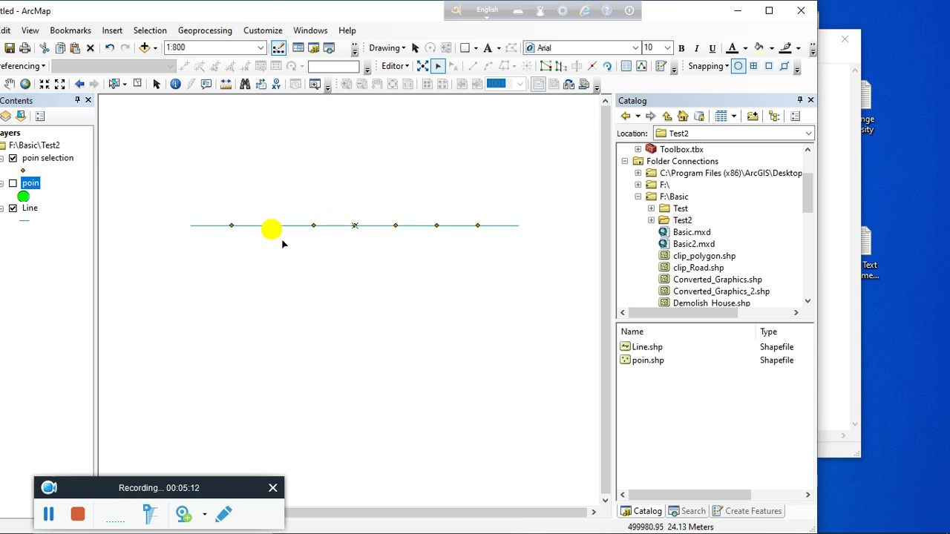
Change the poin selection layer's symbol to Square 2.
click(25, 171)
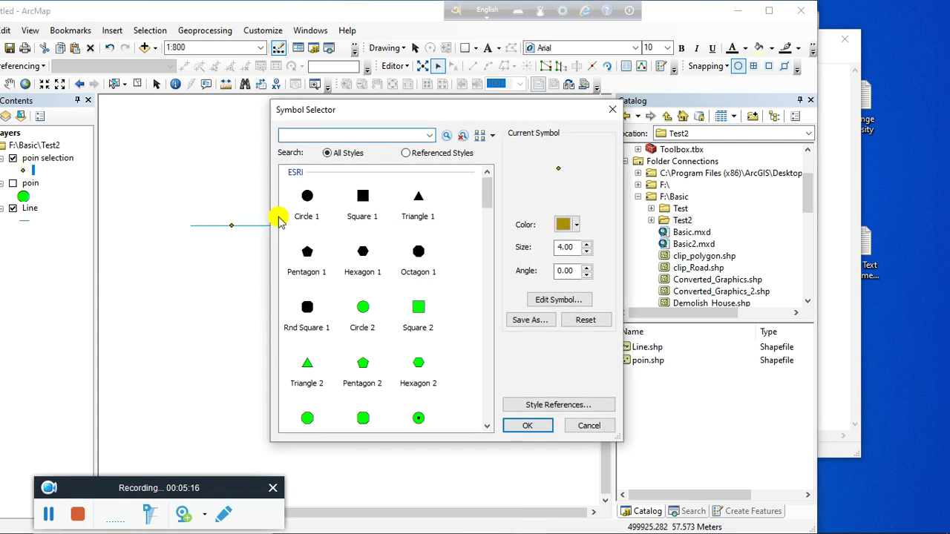
click(419, 310)
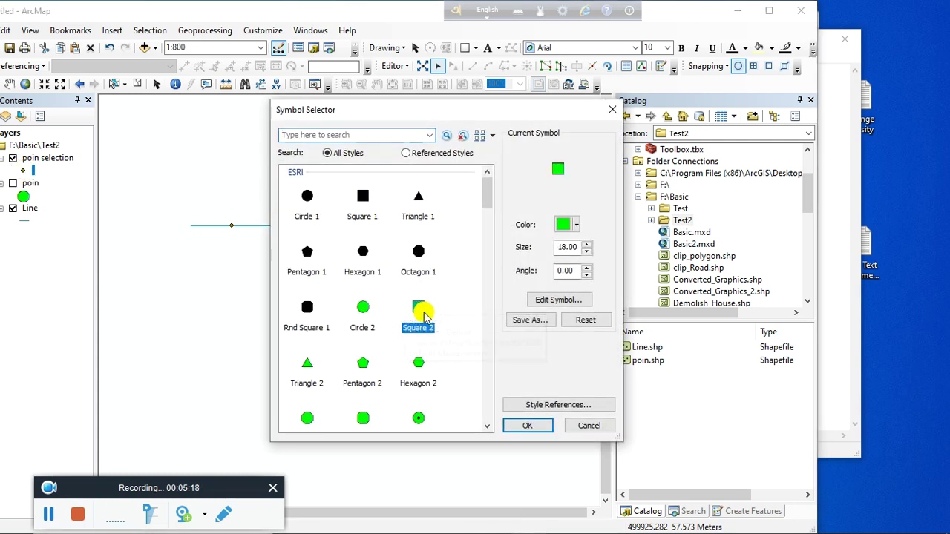
click(531, 426)
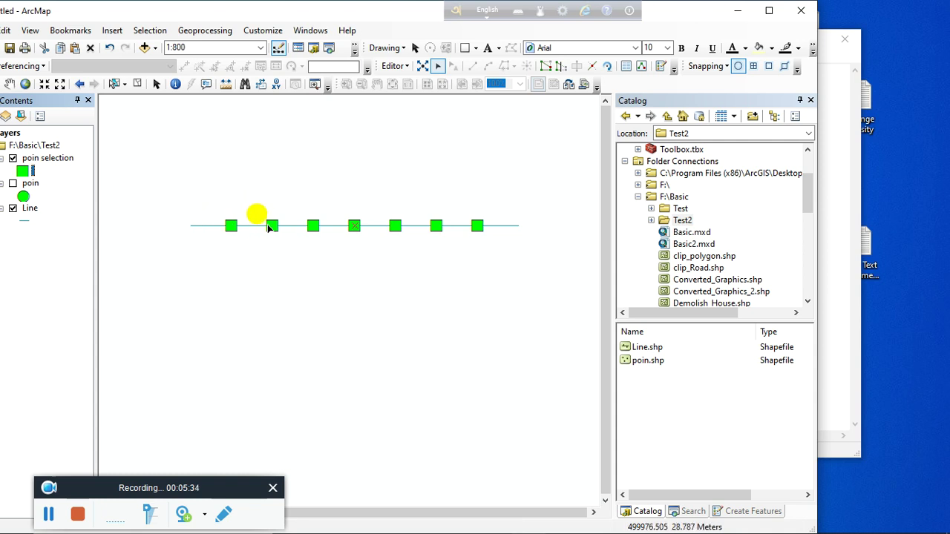
Look up the random point task in the Notepad notes, highlight "line and polygon.", and return to ArcMap.
click(832, 280)
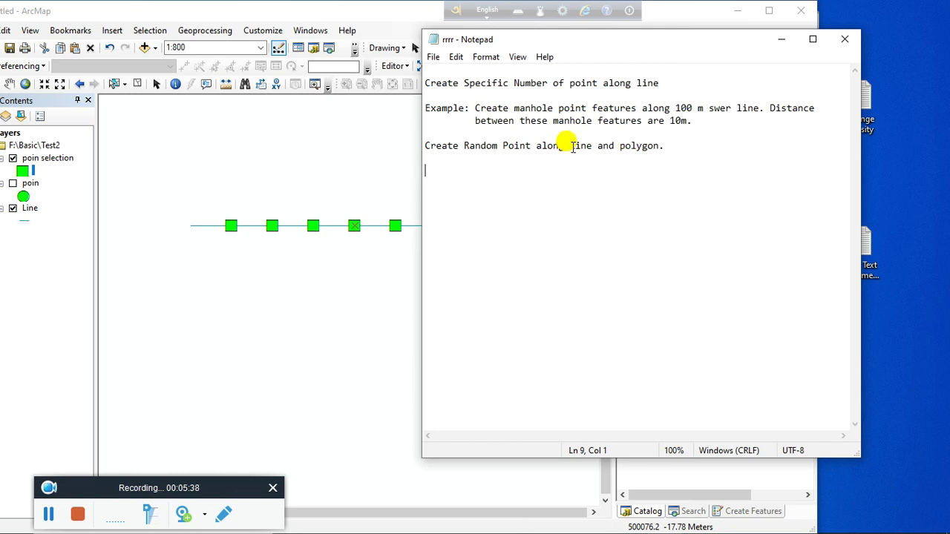
drag(570, 147, 667, 147)
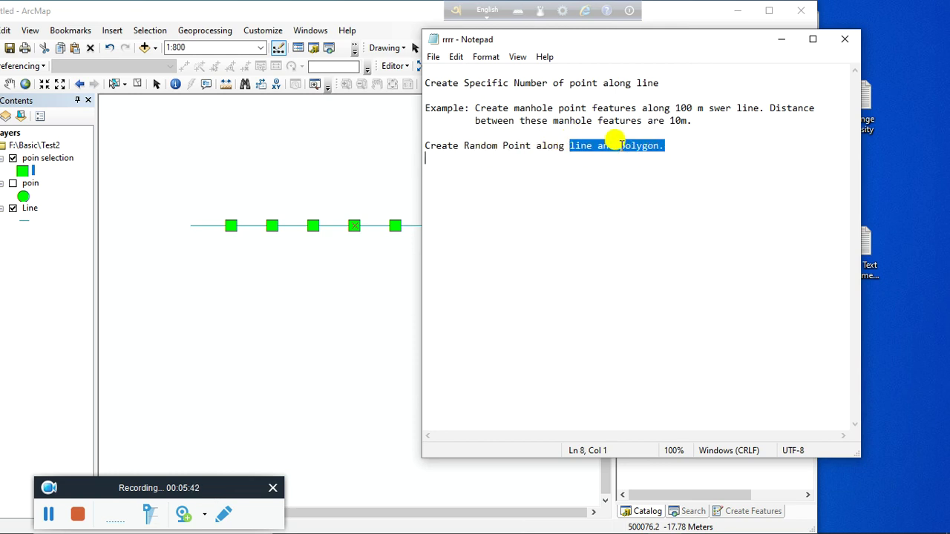
click(254, 10)
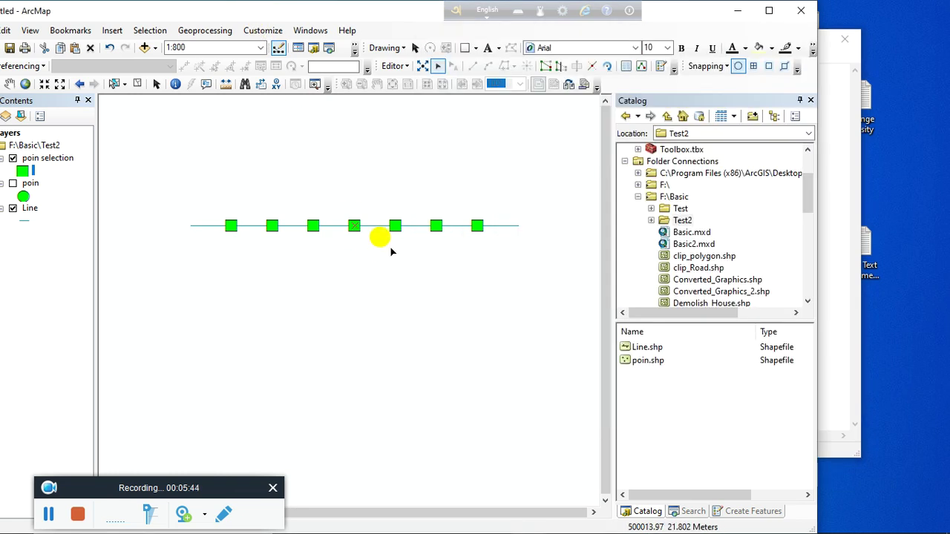
Draw a rectangle graphic in the empty map area below the line.
click(466, 49)
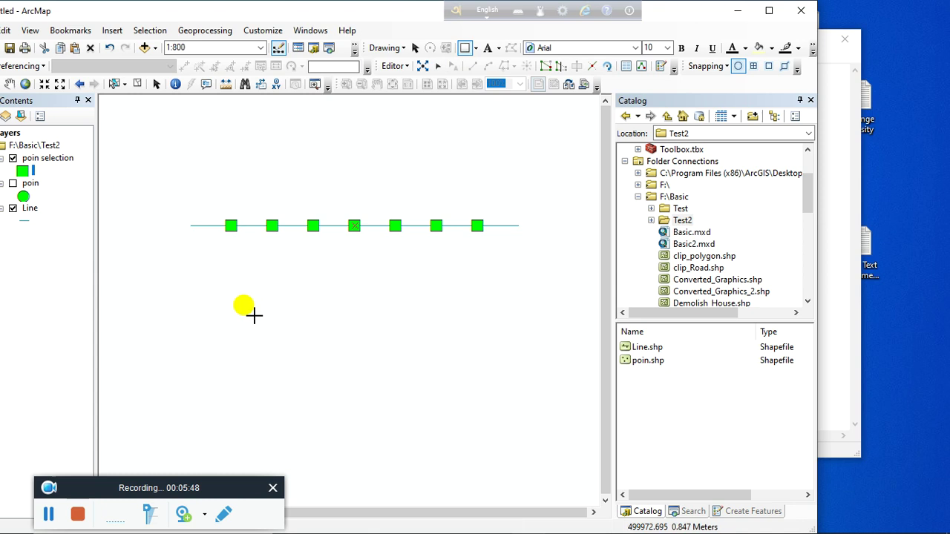
drag(254, 316, 514, 453)
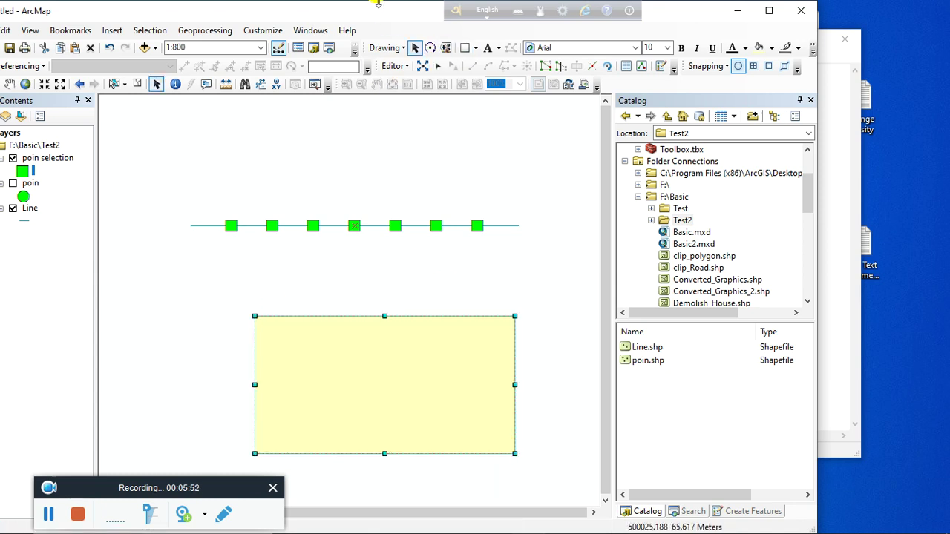
Convert the rectangle graphic to the shapefile polygon_n in F:\Basic, add it to the map as a layer, and delete the original graphic.
click(397, 51)
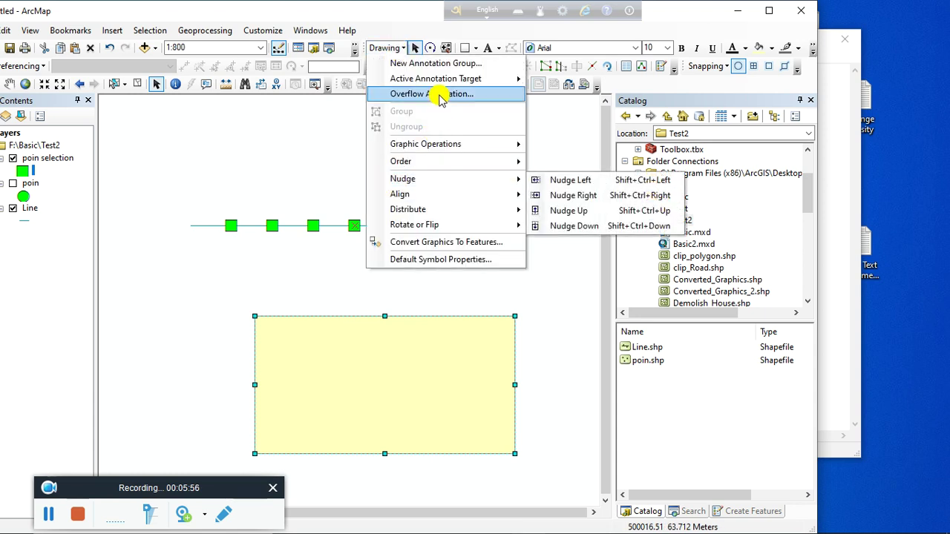
click(424, 242)
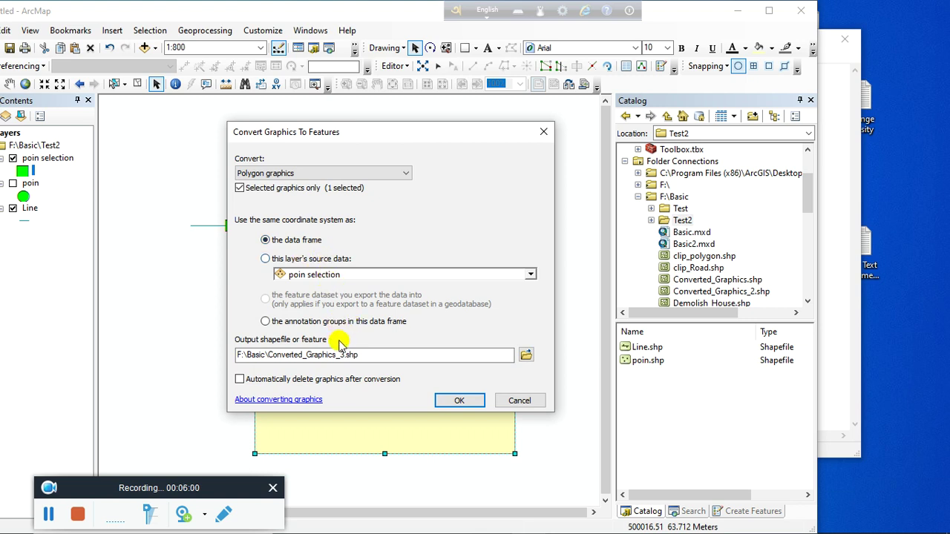
click(347, 354)
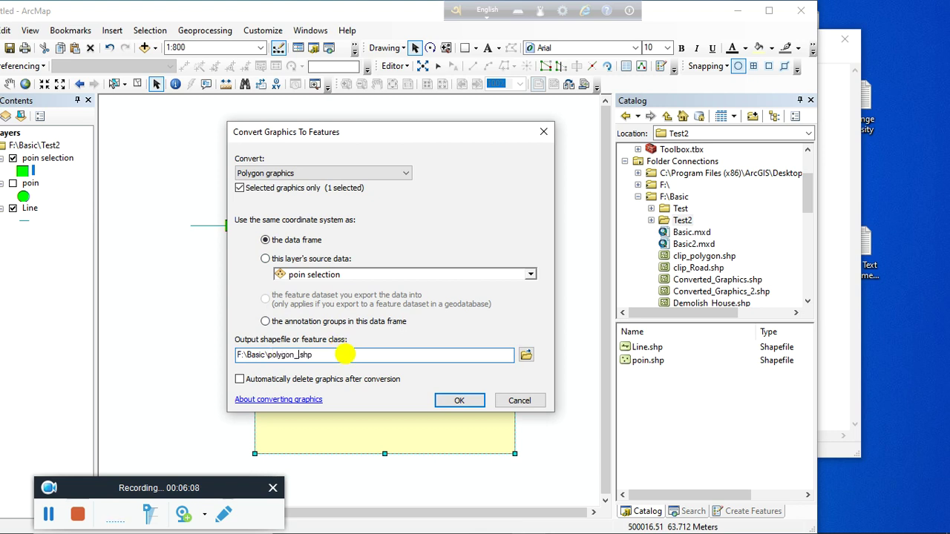
click(460, 400)
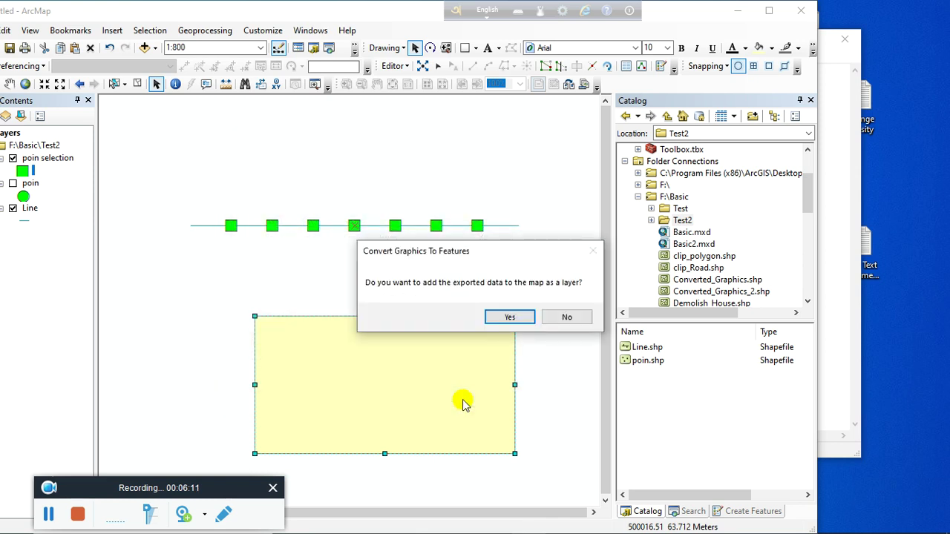
click(509, 315)
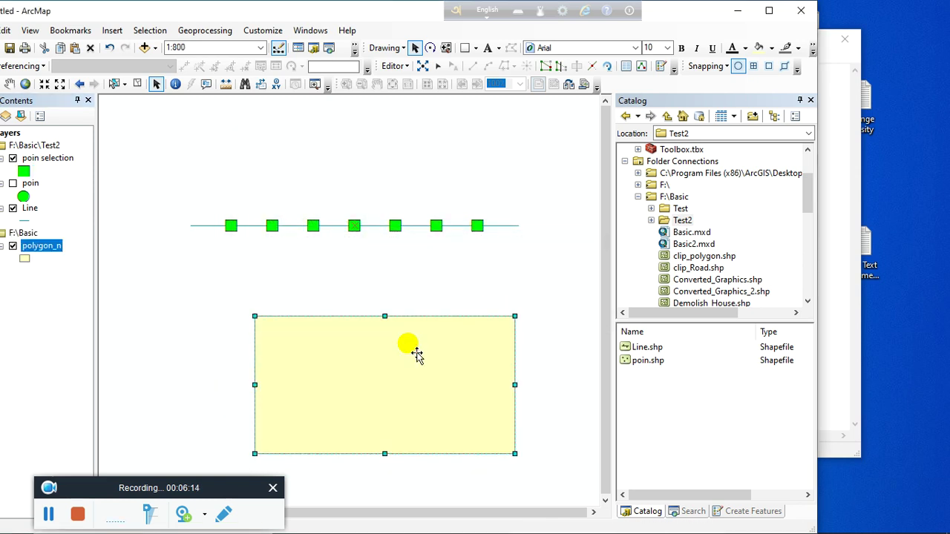
key(Delete)
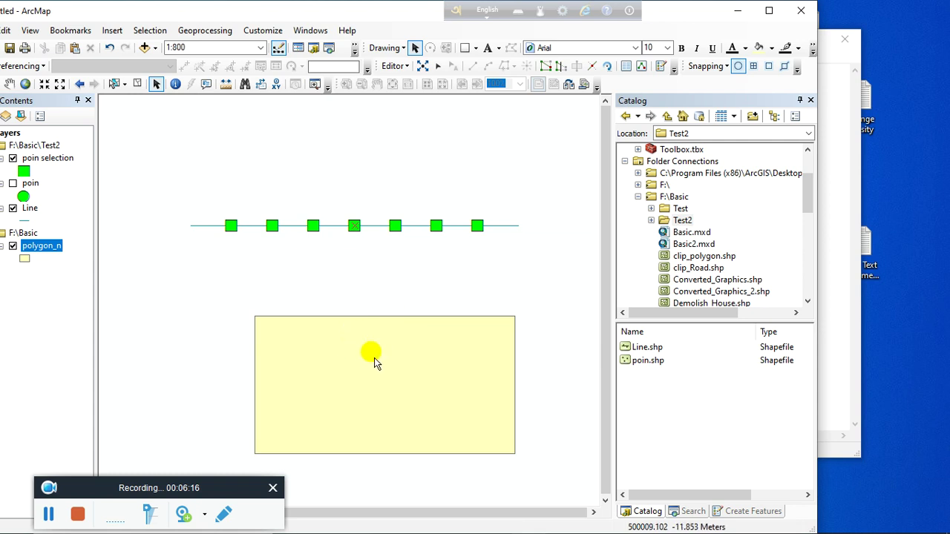
Change the polygon_n layer's symbol to Hollow.
click(27, 259)
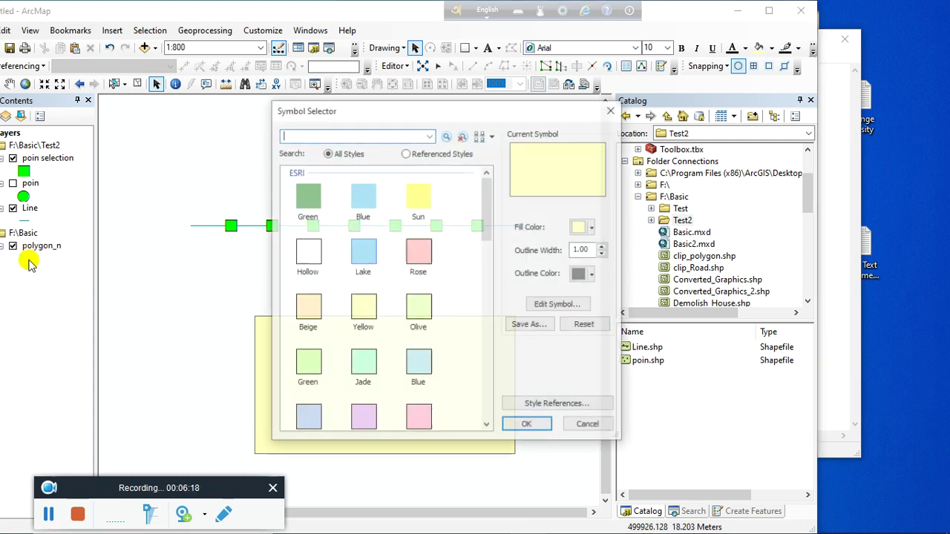
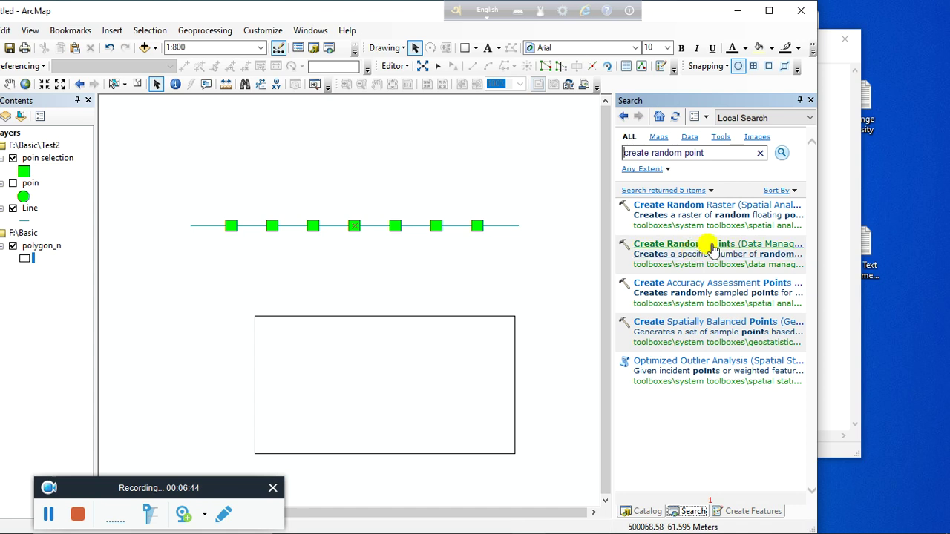
Open the Create Random Points tool, set the output location to F:\Basic\Test2 and name the output feature class Random_point.
click(702, 248)
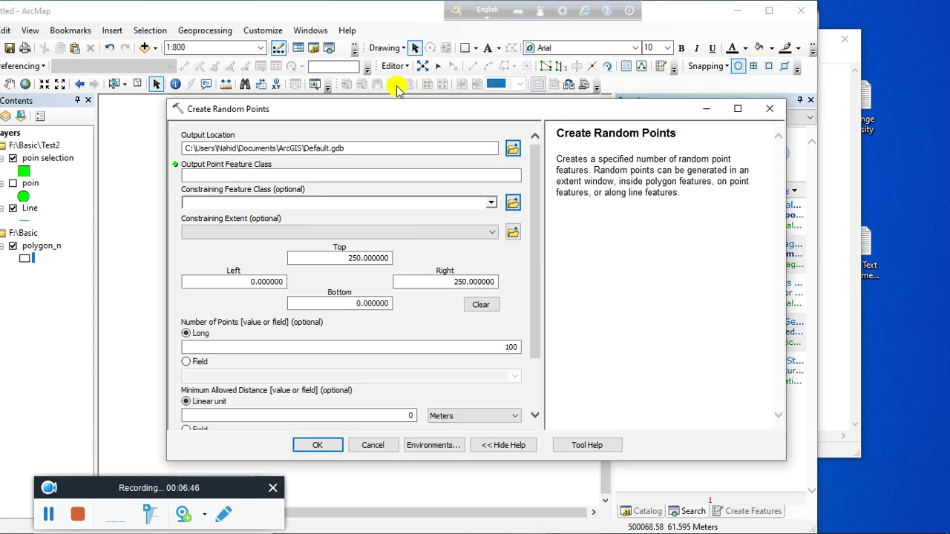
drag(356, 119, 459, 97)
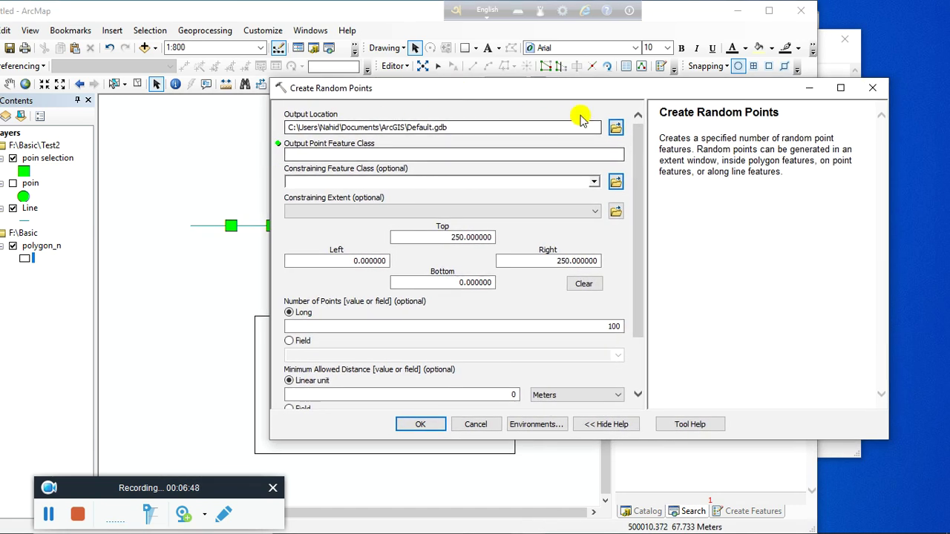
click(613, 129)
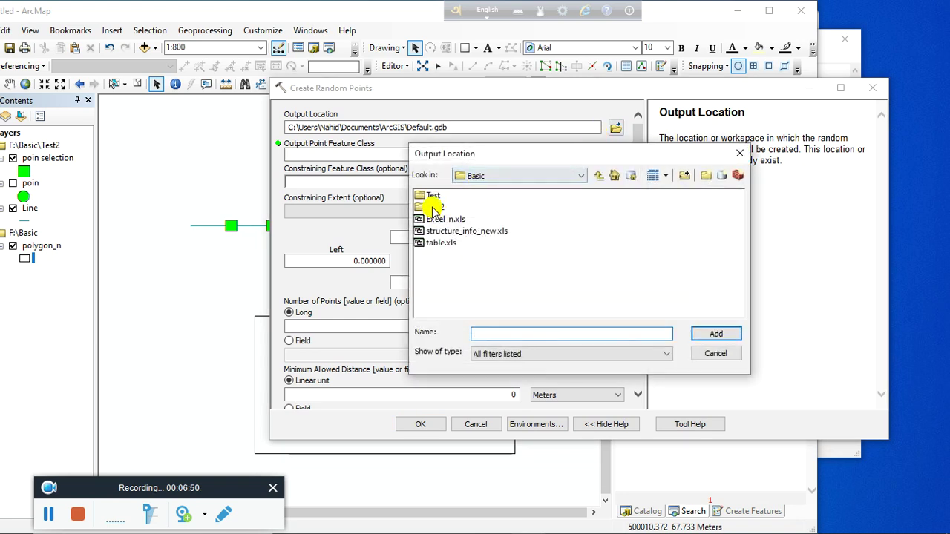
double_click(437, 206)
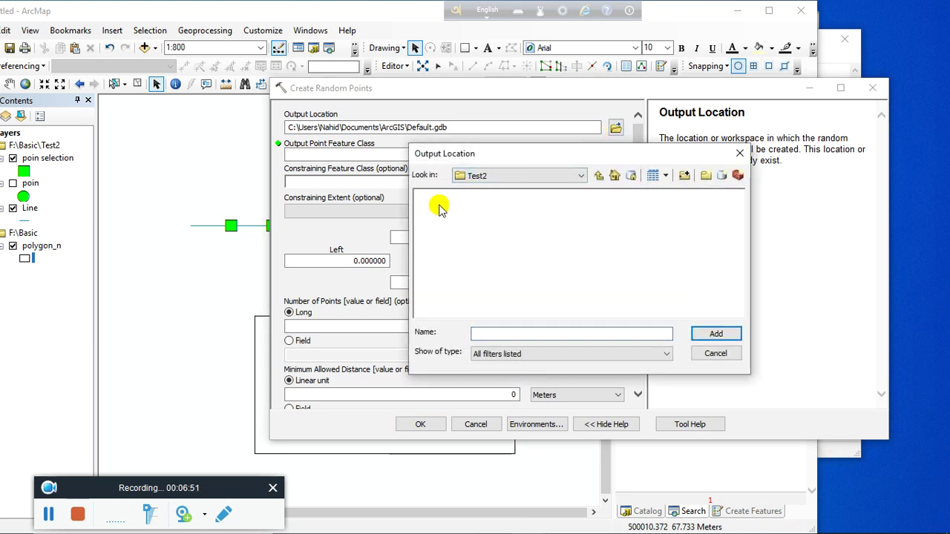
click(595, 178)
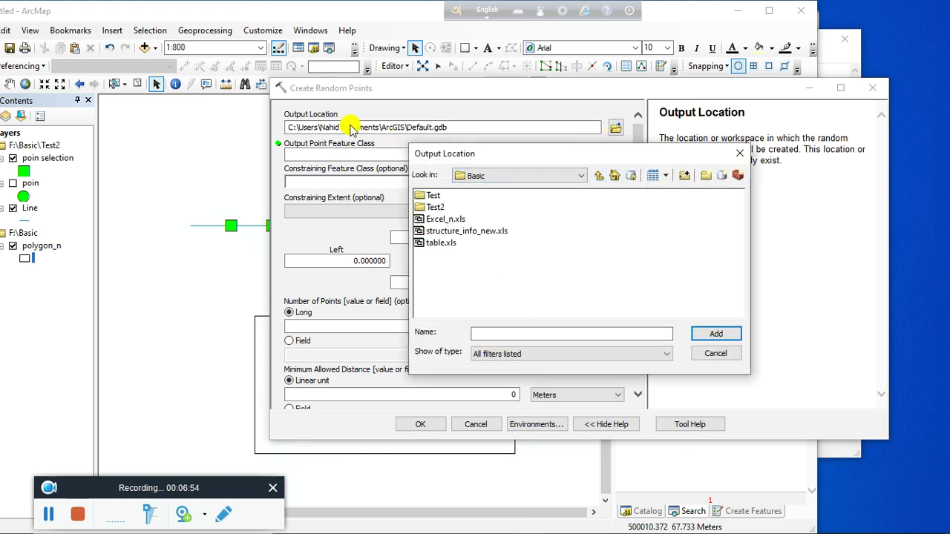
click(429, 207)
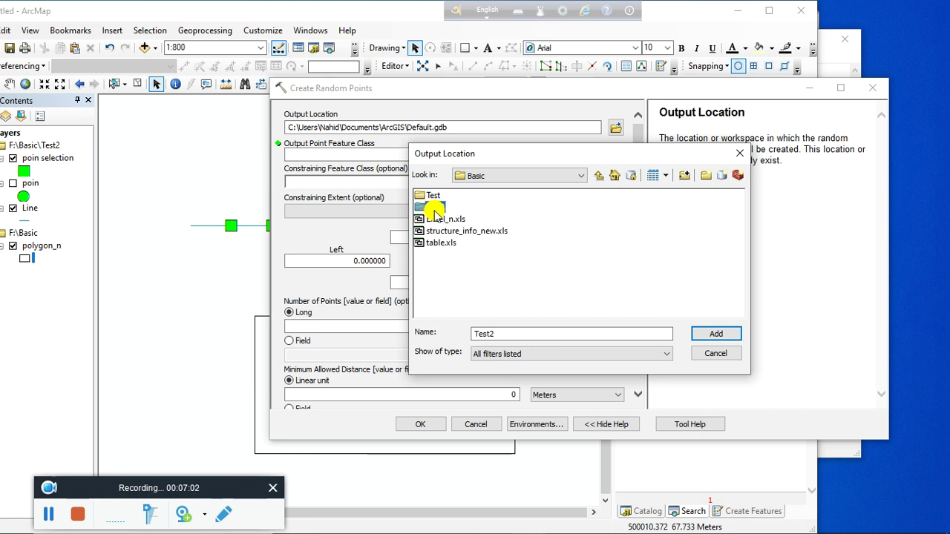
click(712, 333)
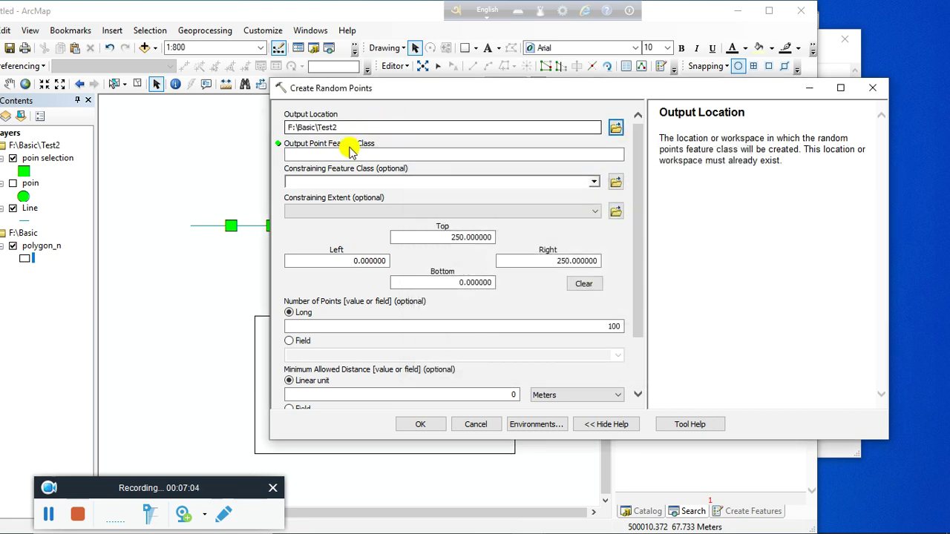
click(334, 153)
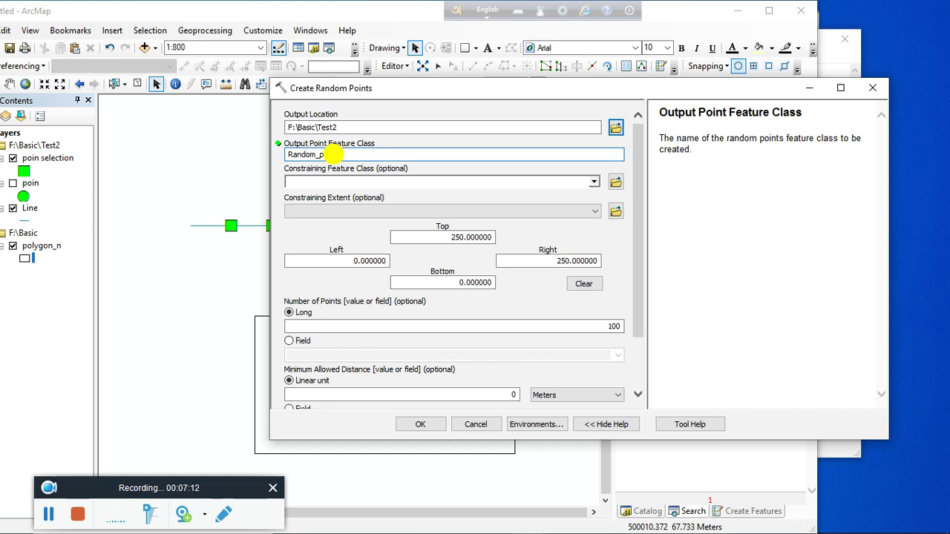
text(oint)
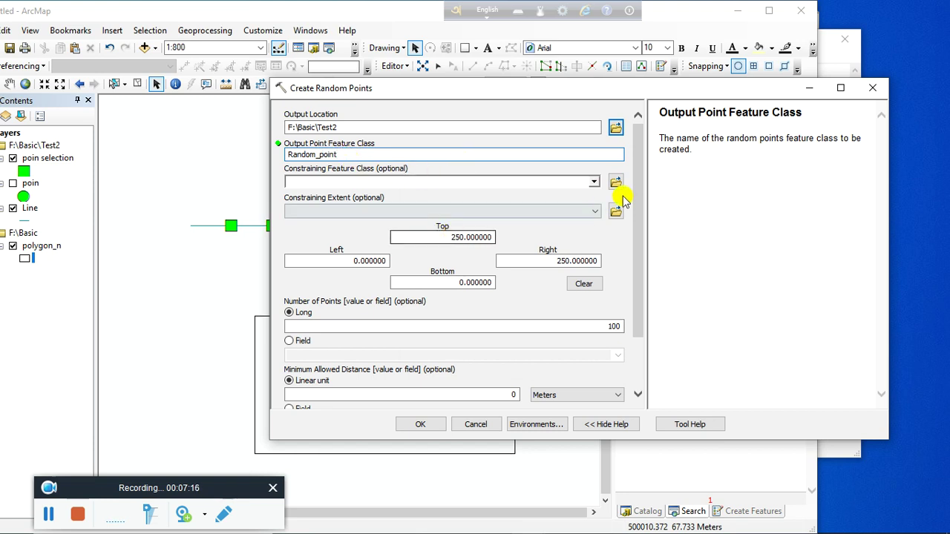
Set the number of points to 57 and the minimum allowed distance to 2 meters.
drag(642, 206, 650, 250)
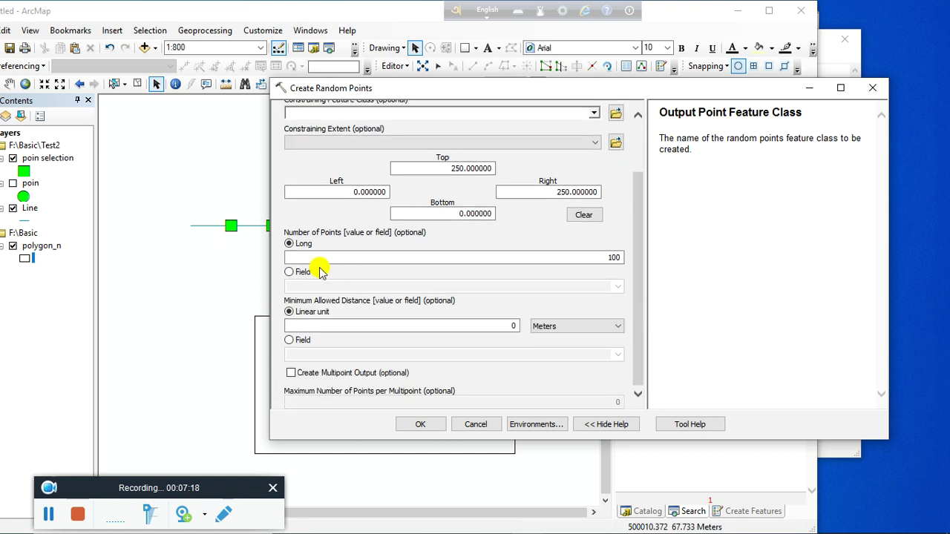
double_click(616, 257)
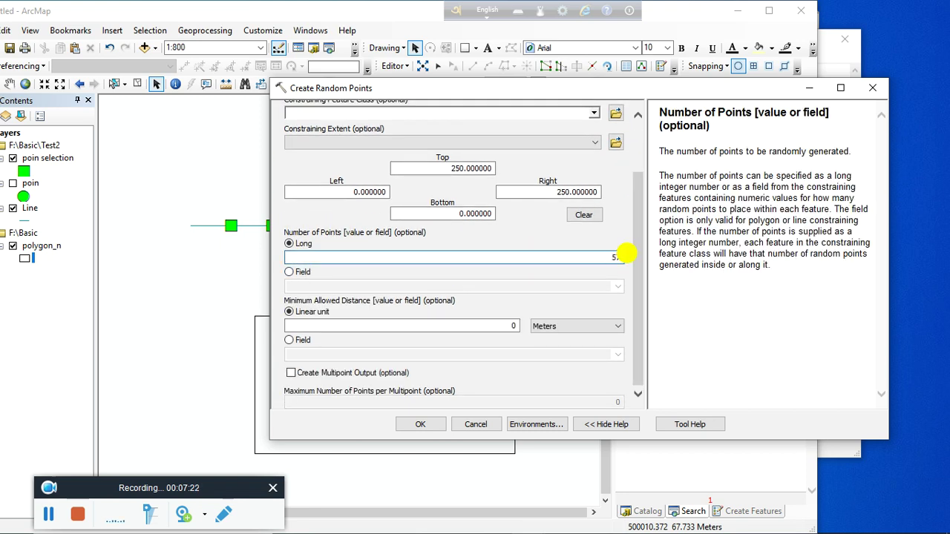
text(57)
drag(389, 91, 418, 66)
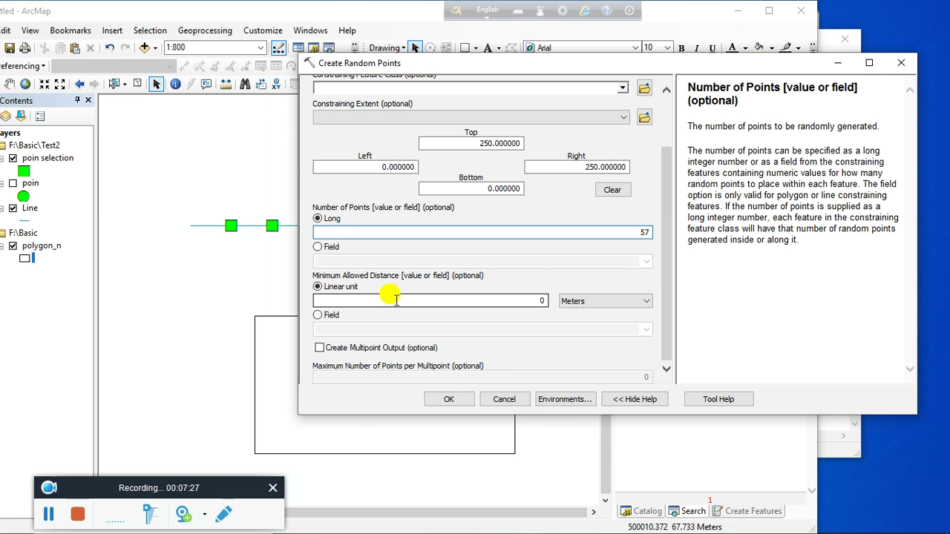
click(540, 300)
key(BackSpace)
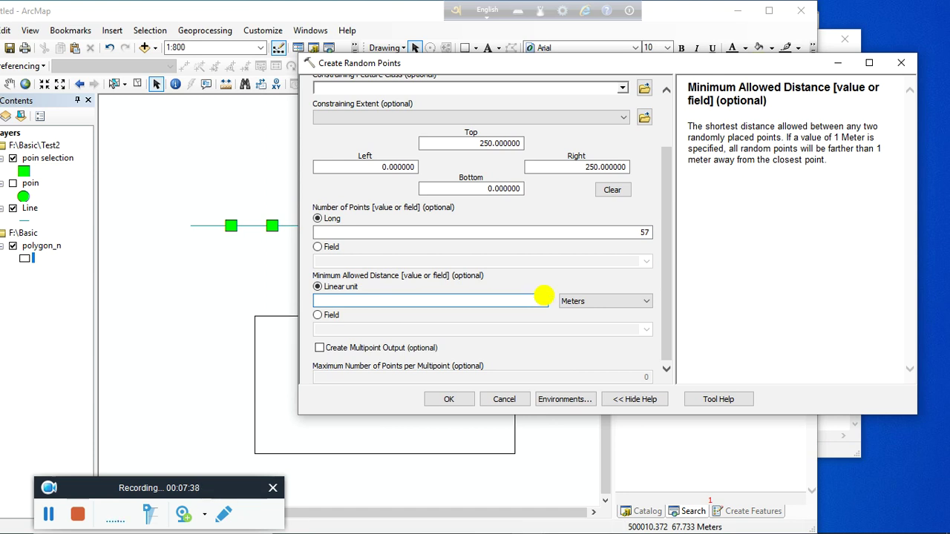
text(2)
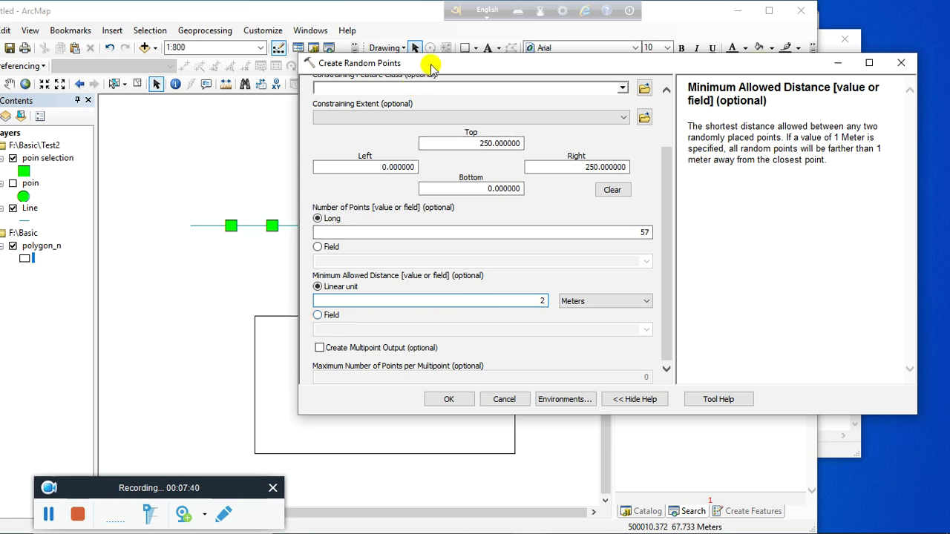
Re-enter 2 meters as the minimum allowed distance and run Create Random Points without a constraining feature class.
drag(425, 66, 594, 76)
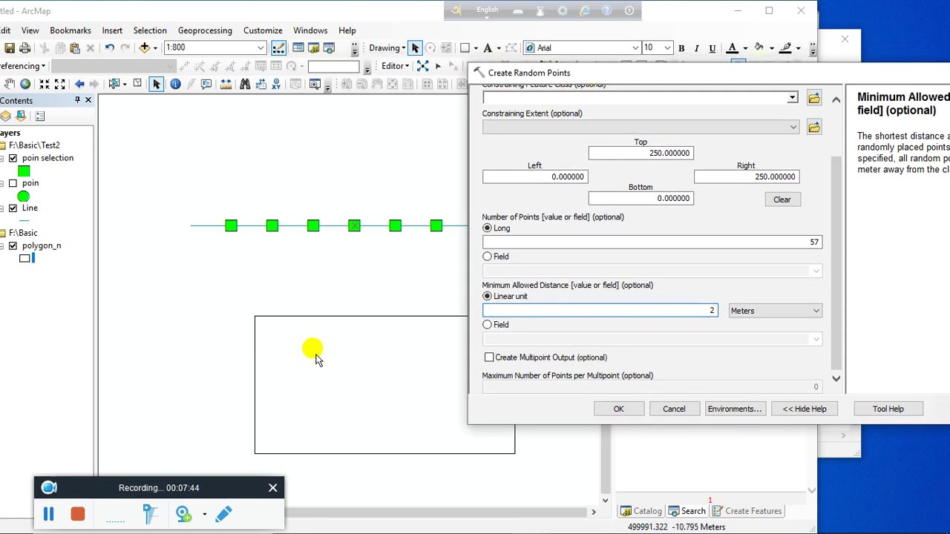
double_click(709, 310)
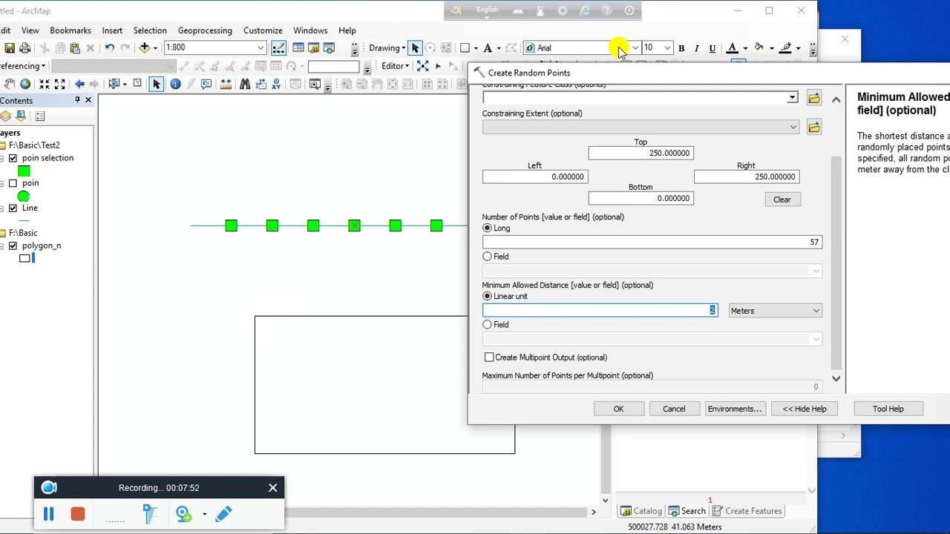
drag(610, 75, 515, 75)
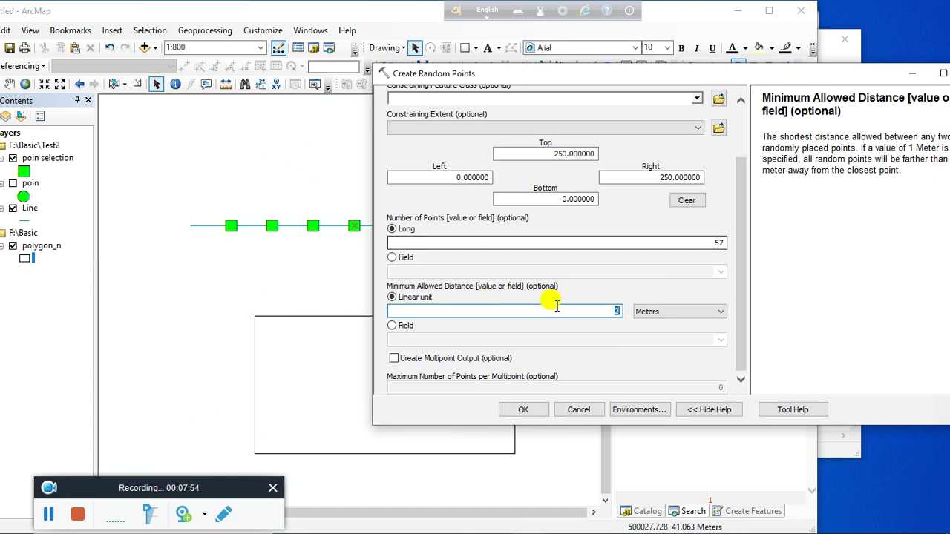
click(613, 311)
text(2)
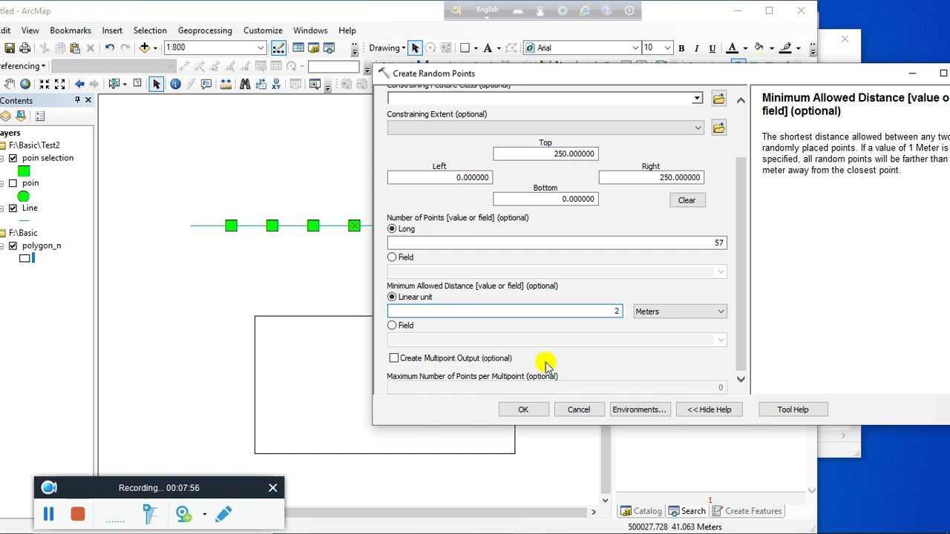
click(523, 409)
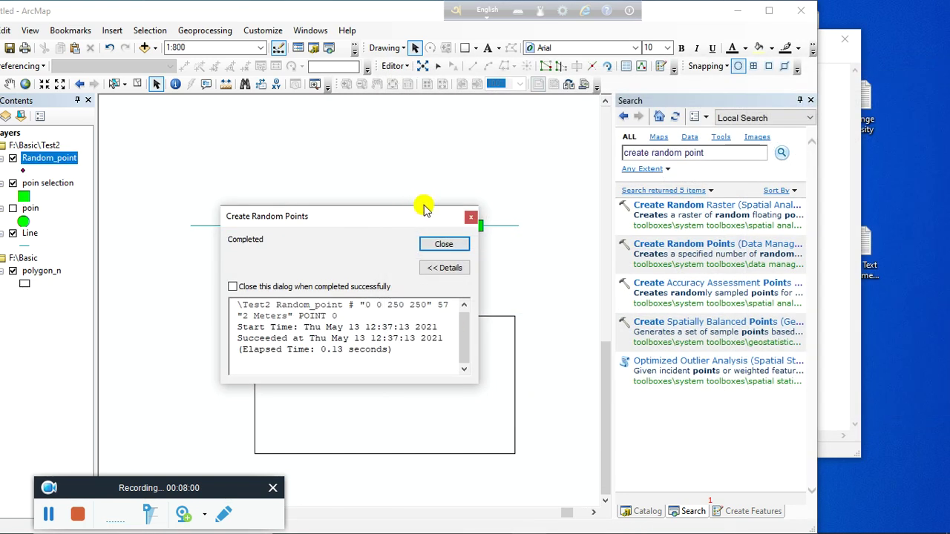
click(436, 243)
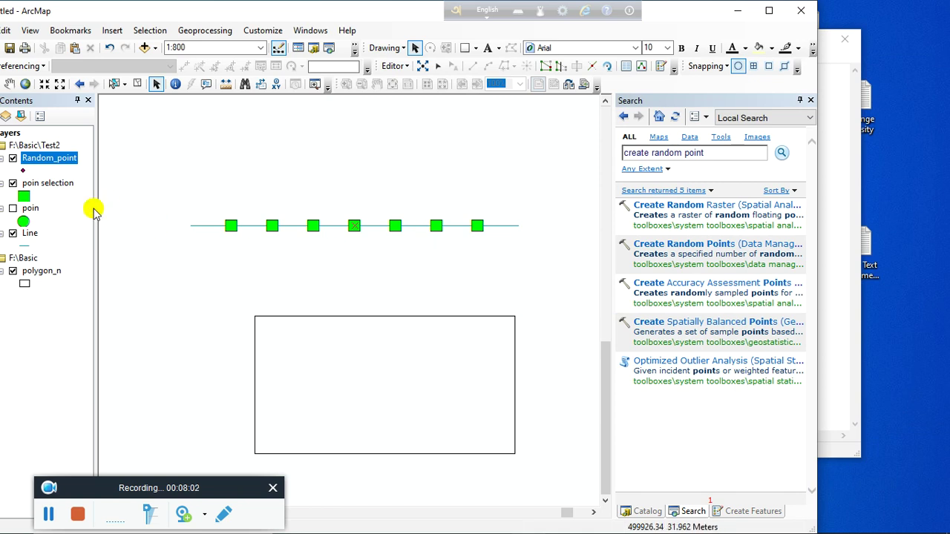
Display the full extent of the Random_point layer to check where the points were placed.
right_click(67, 164)
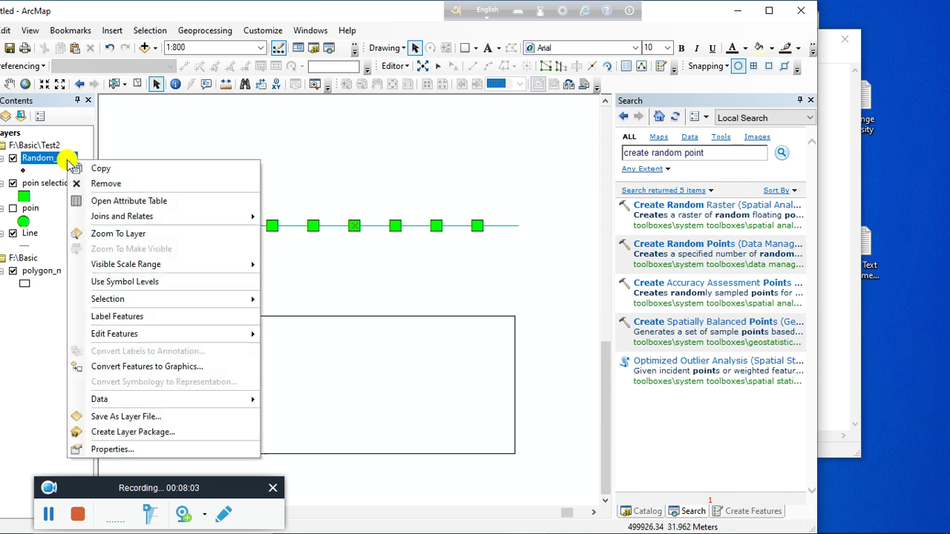
click(123, 235)
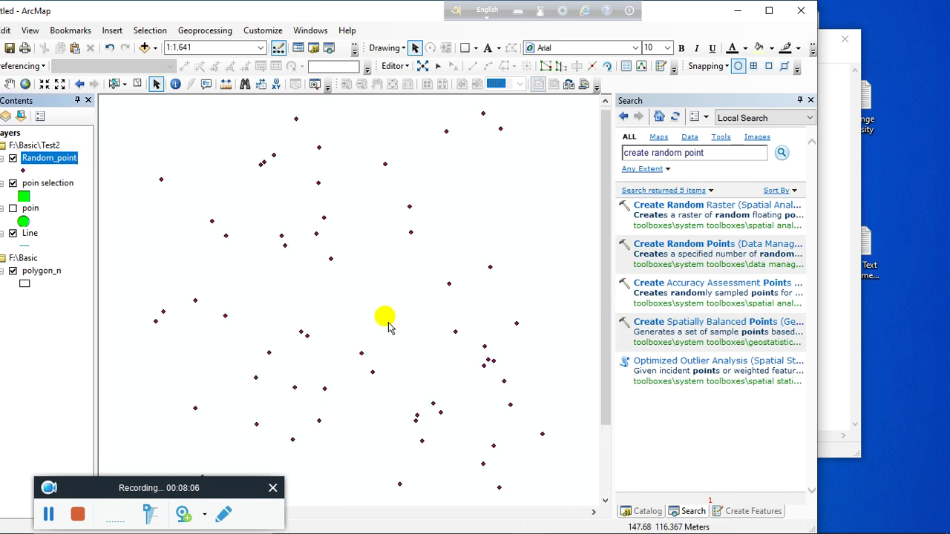
scroll(386, 319, up, 1)
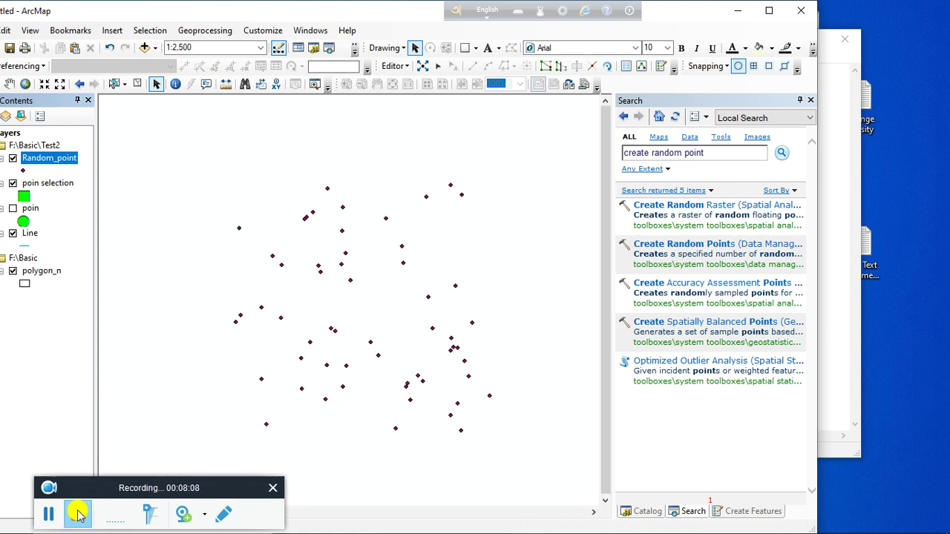
drag(136, 486, 100, 414)
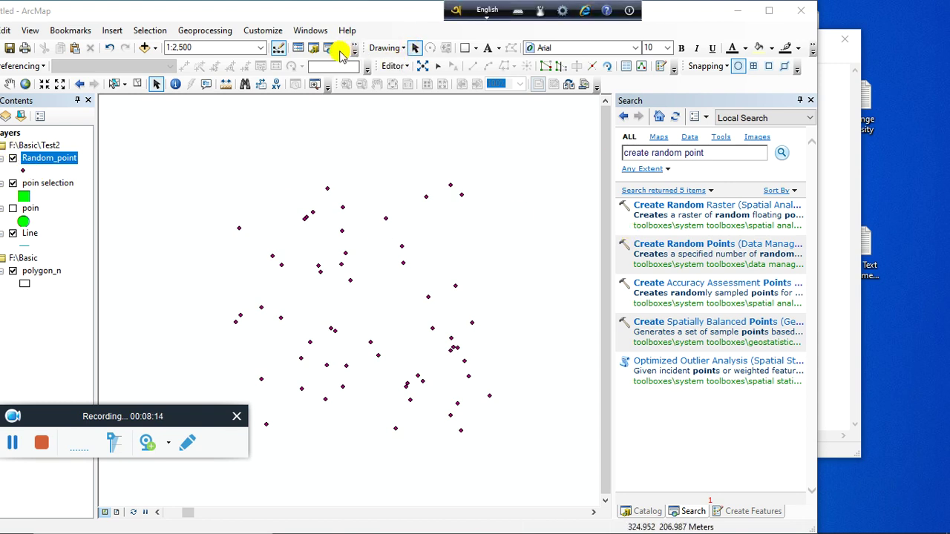
Delete the Random_point.shp shapefile from the F:\Basic\Test2 folder.
click(313, 48)
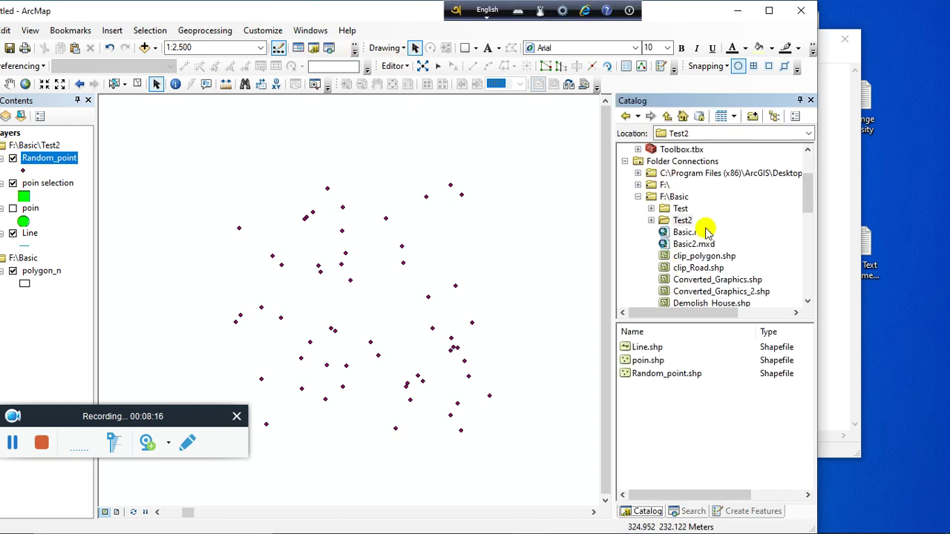
click(650, 221)
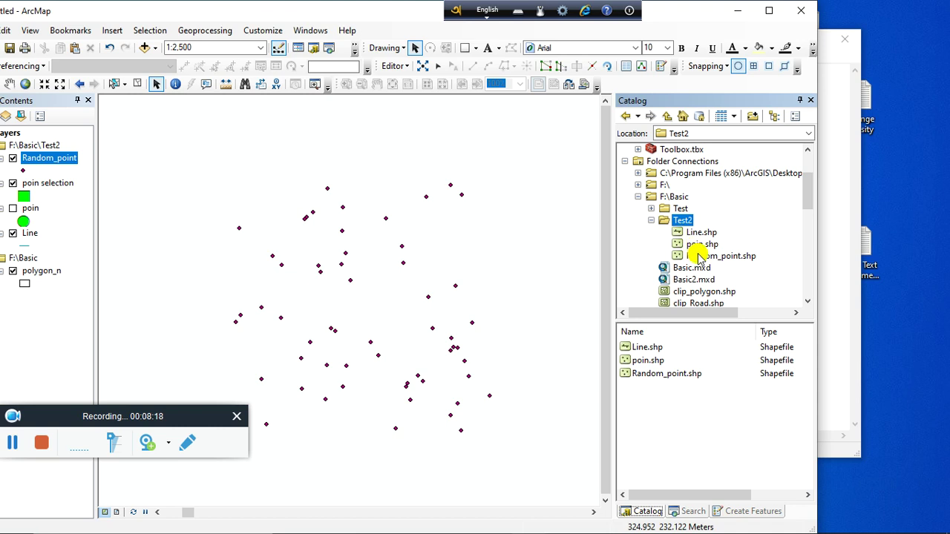
click(700, 256)
key(Delete)
key(Return)
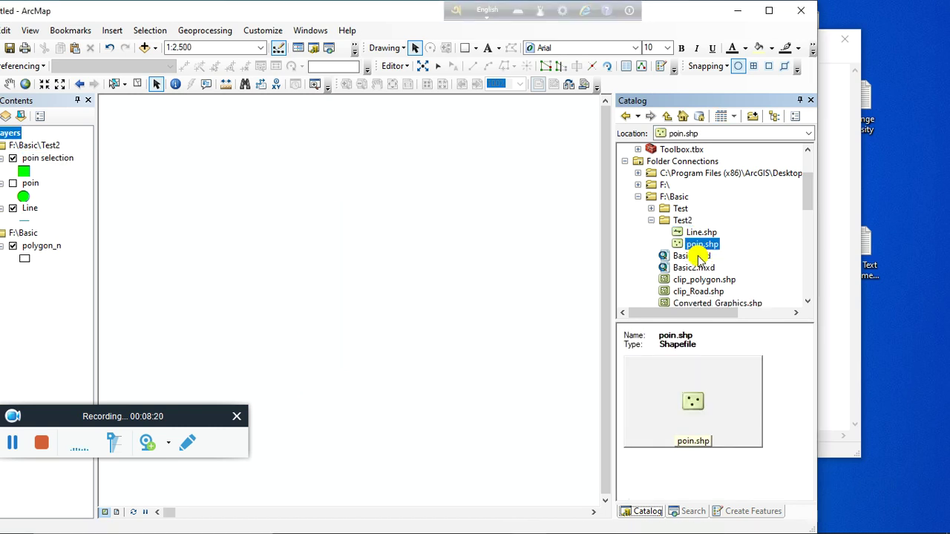
Bring the polygon_n rectangle and the line with its points back into view together.
right_click(33, 248)
click(66, 306)
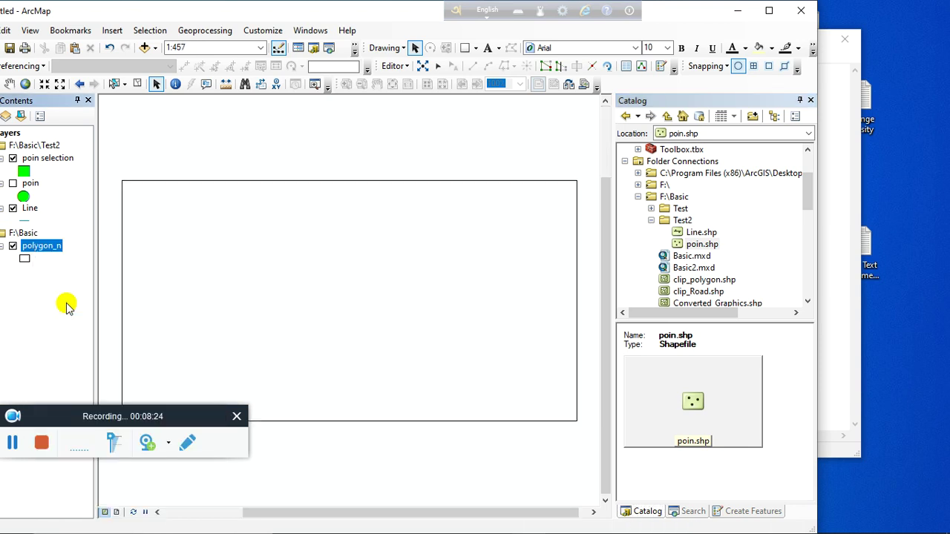
click(41, 84)
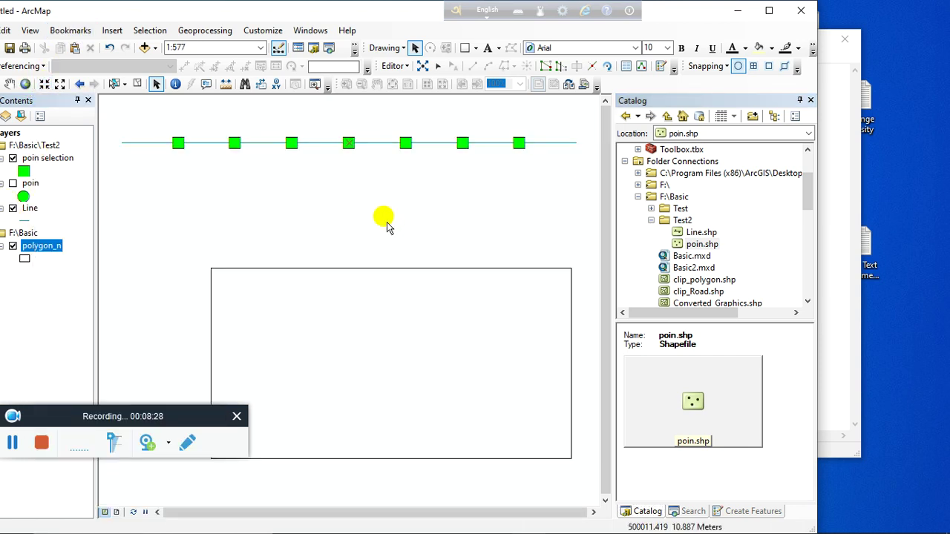
drag(76, 420, 76, 461)
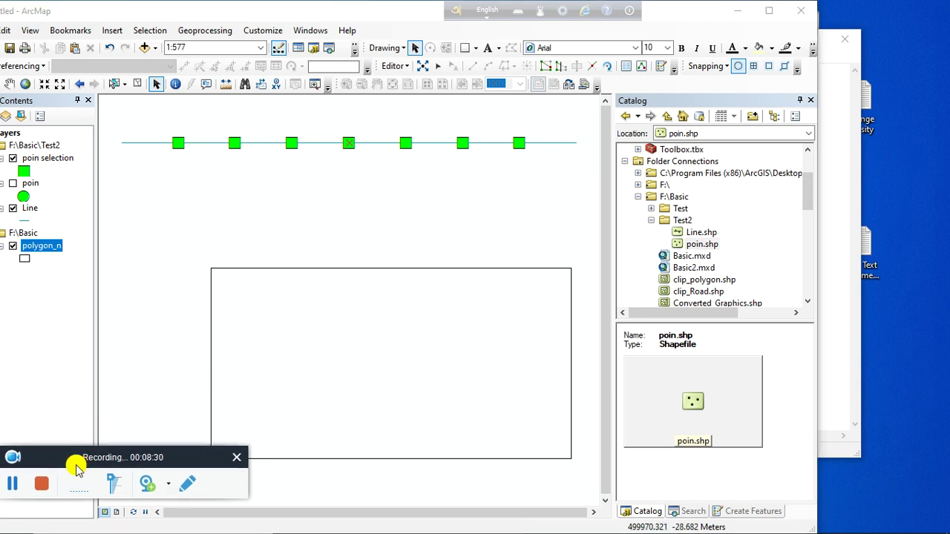
Open the Create Random Points tool with F:\Basic\Test2 as output location and Random_point as output feature class name.
click(328, 50)
click(698, 246)
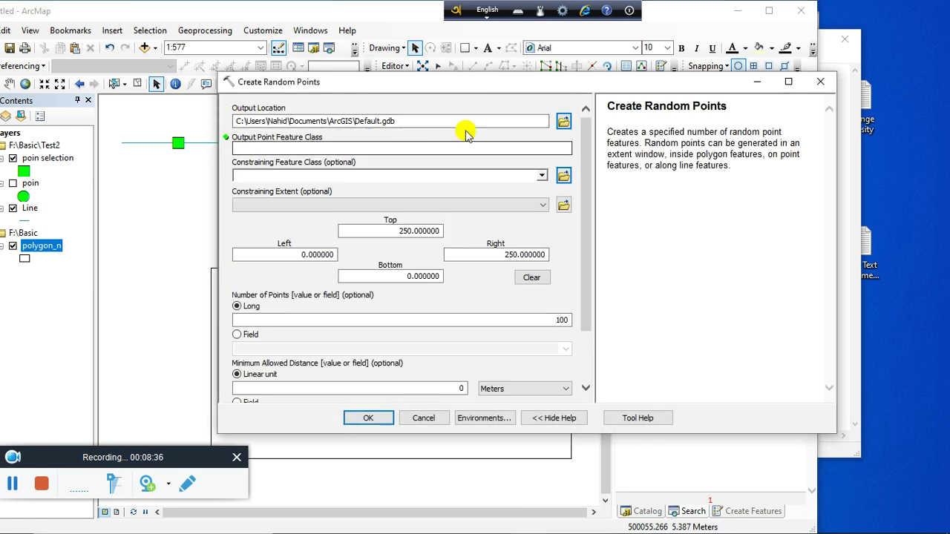
click(563, 122)
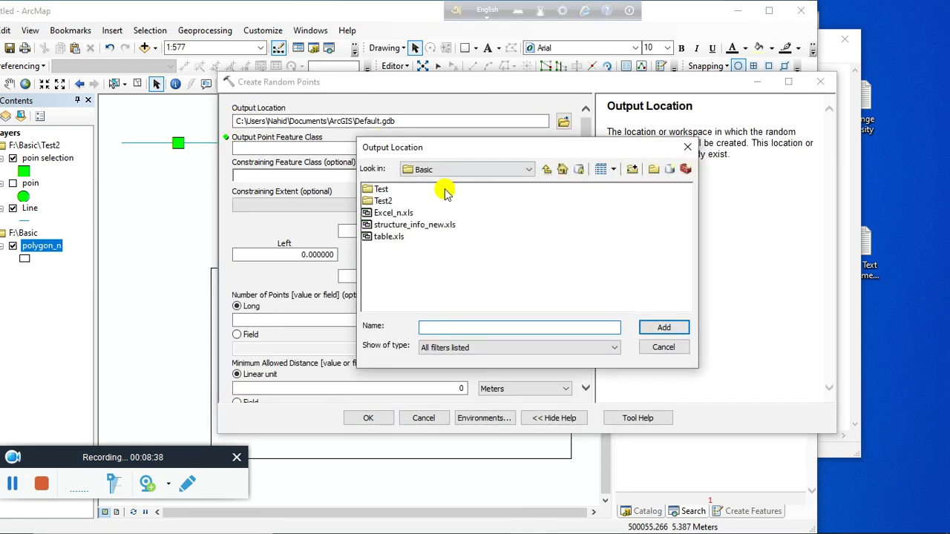
double_click(381, 200)
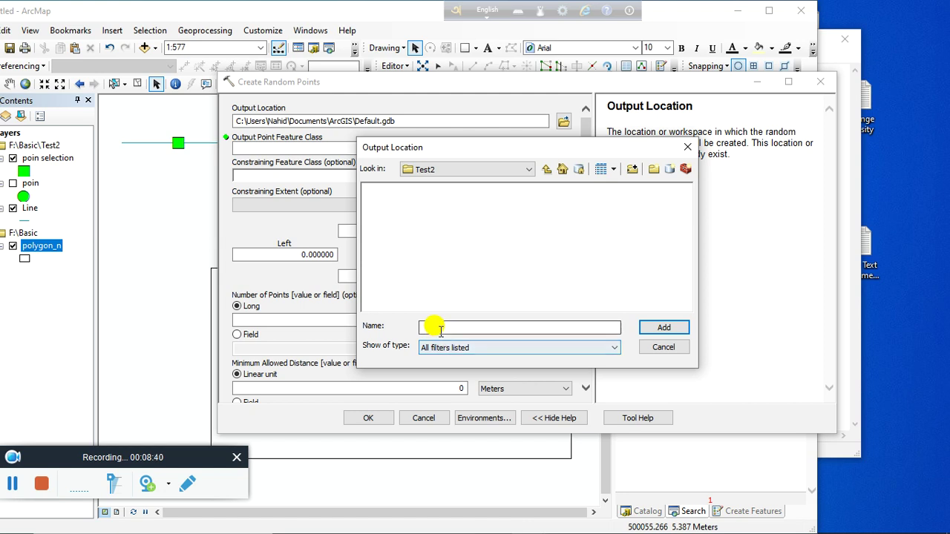
click(546, 170)
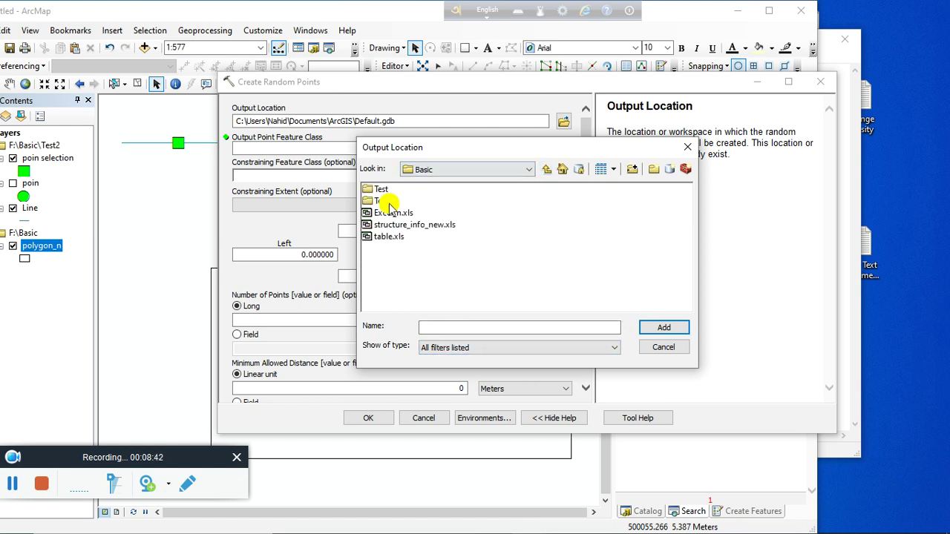
click(677, 332)
click(305, 146)
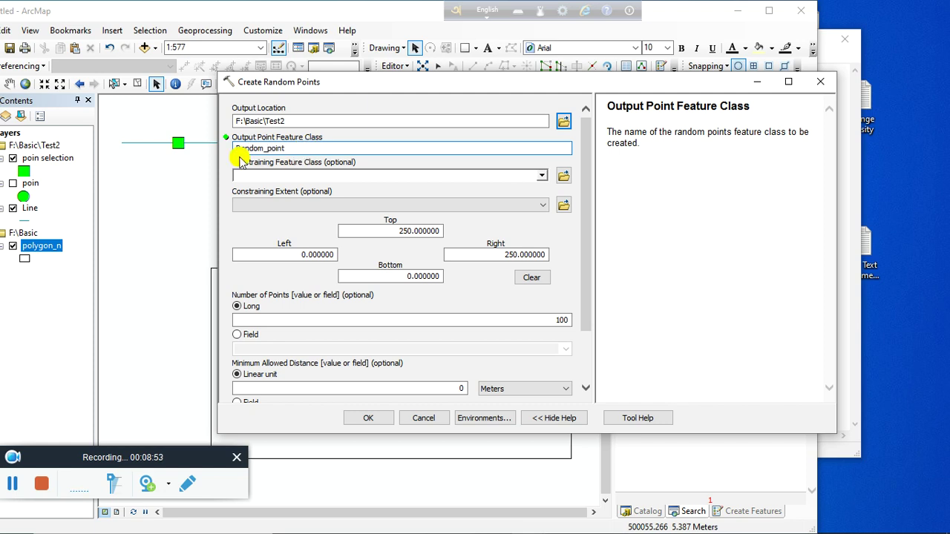
Choose polygon_n as the constraining feature class for the random points.
drag(317, 83, 698, 99)
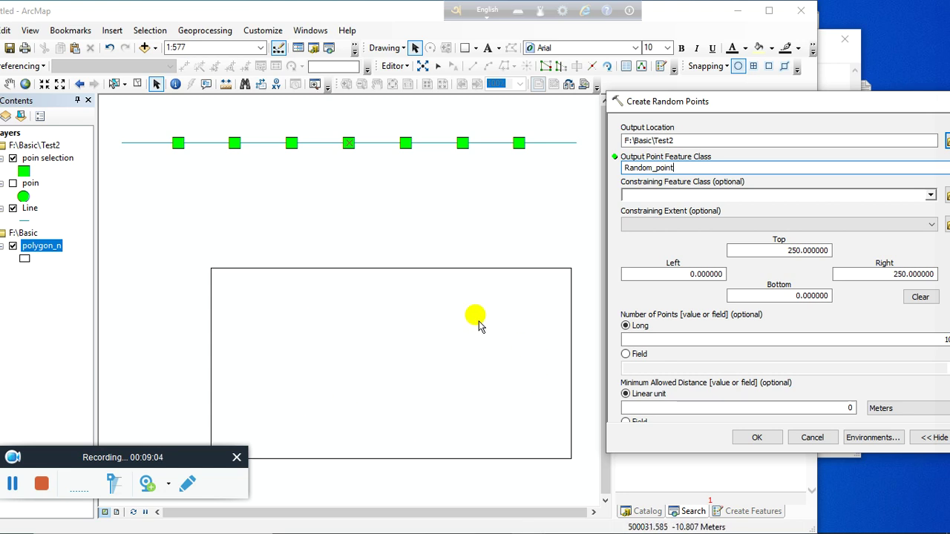
drag(699, 103, 448, 96)
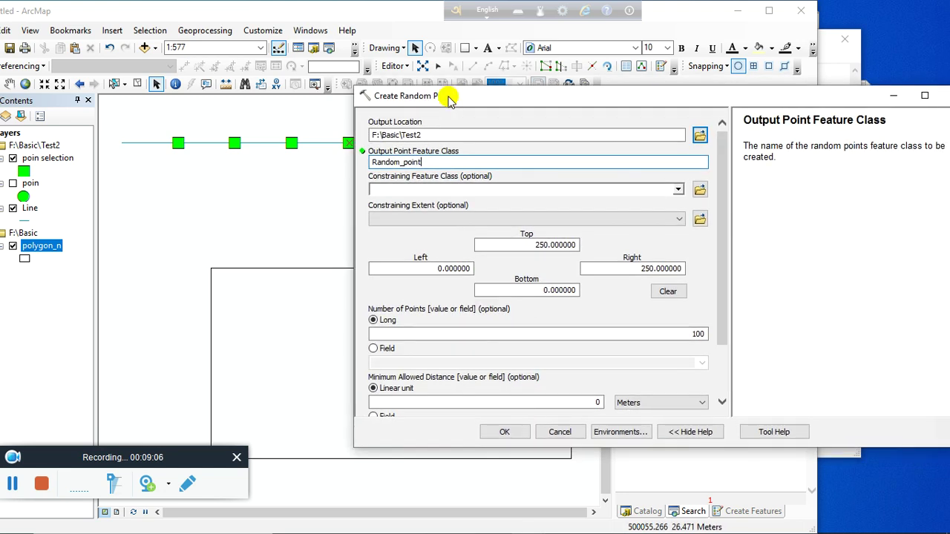
click(676, 190)
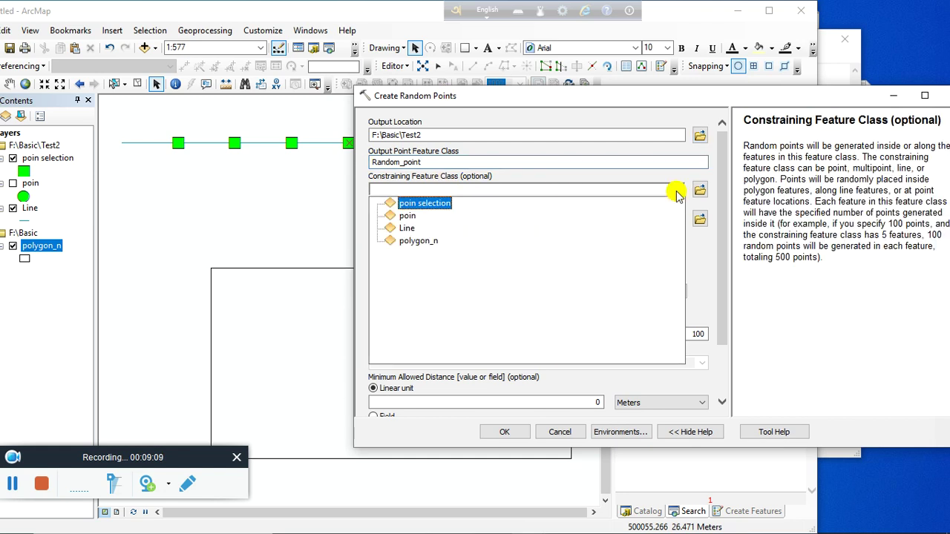
click(419, 241)
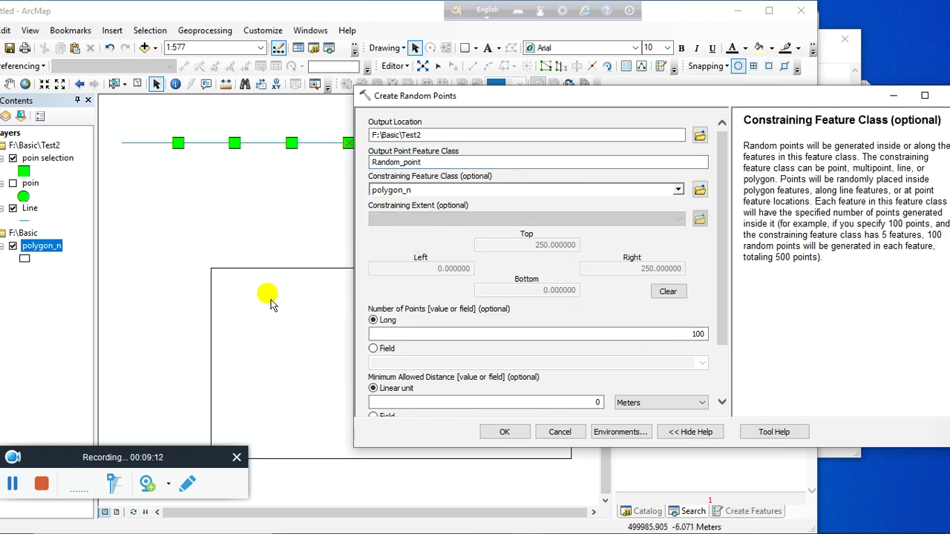
Set the number of random points to 57 as a Long value.
drag(483, 95, 375, 76)
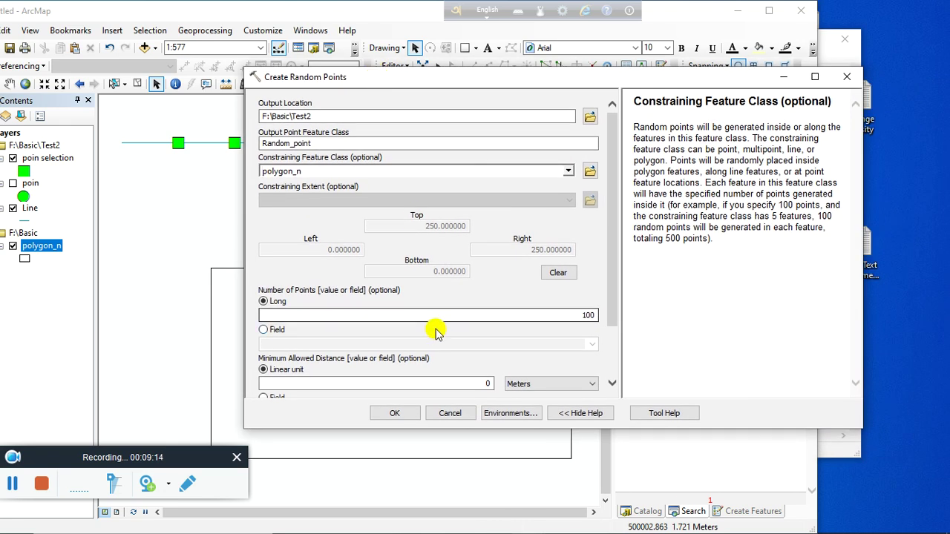
double_click(578, 316)
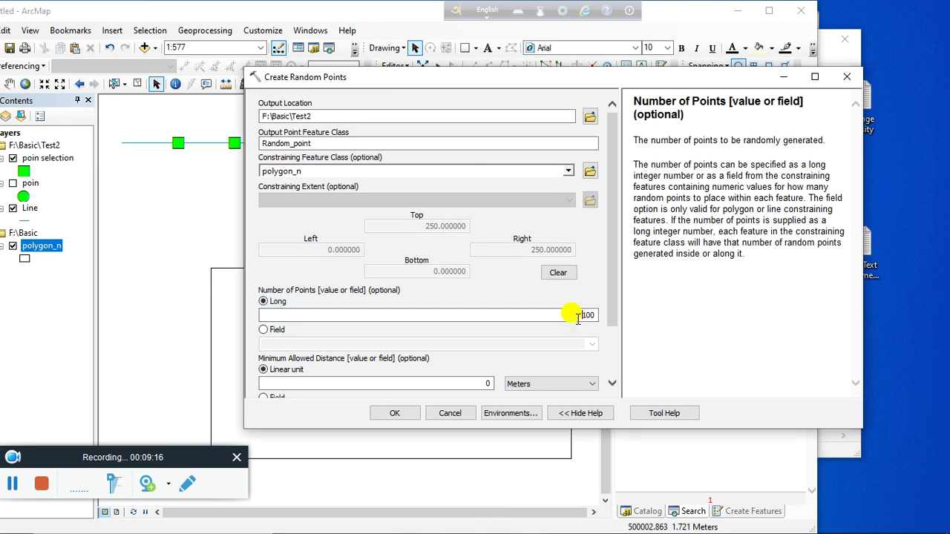
drag(583, 314, 599, 317)
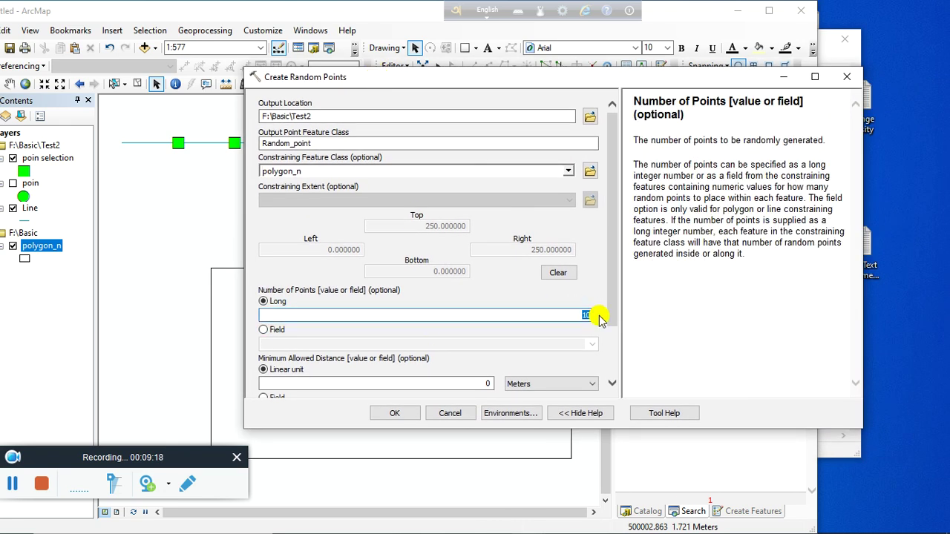
text(57)
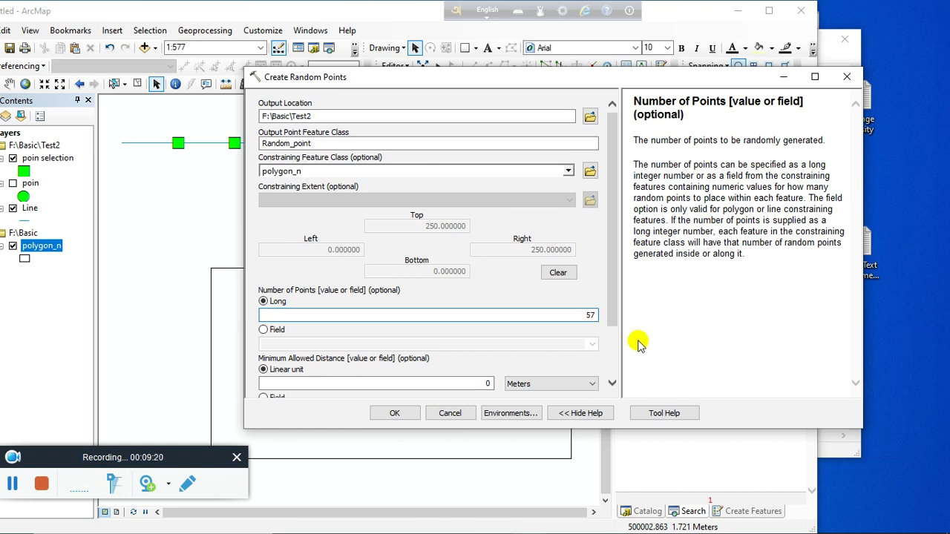
Set the minimum allowed distance to 2 meters, run Create Random Points and dismiss the completion dialog.
scroll(611, 319, down, 2)
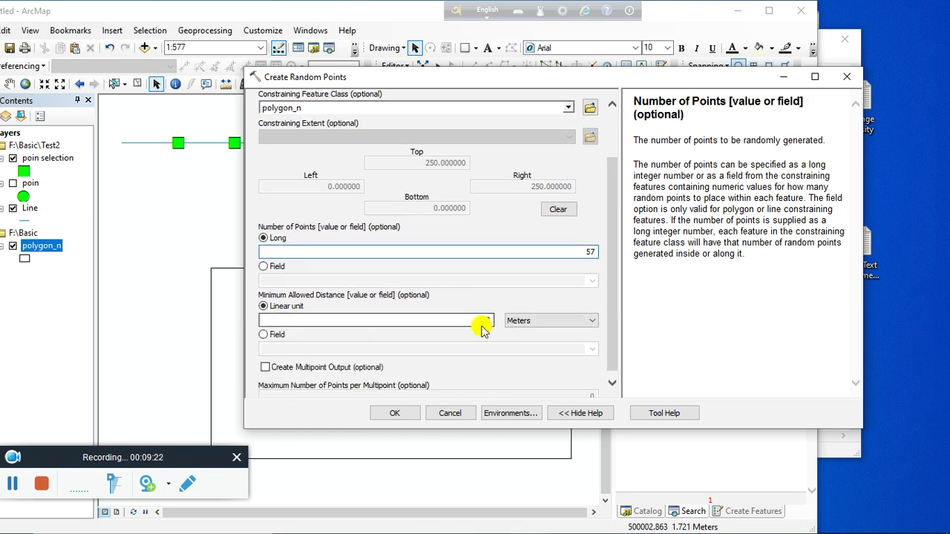
double_click(475, 320)
key(BackSpace)
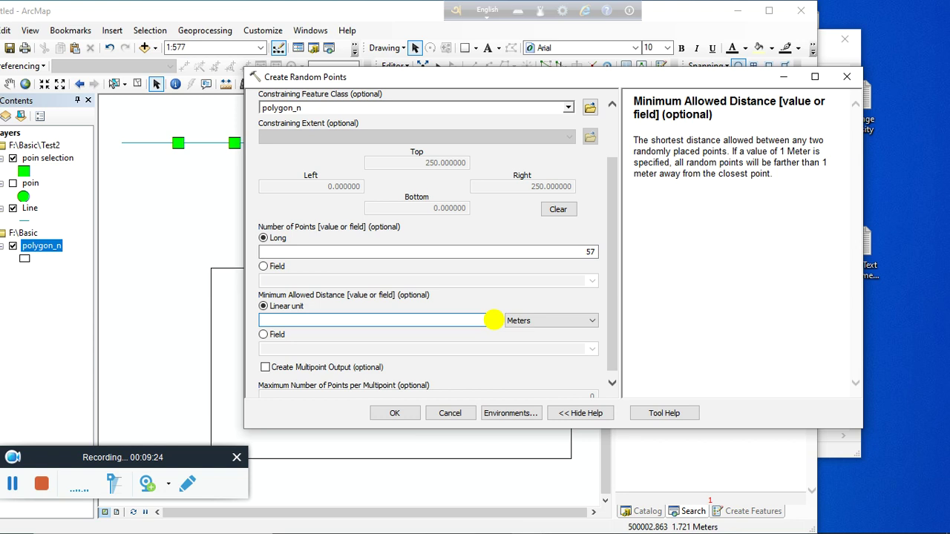
click(542, 322)
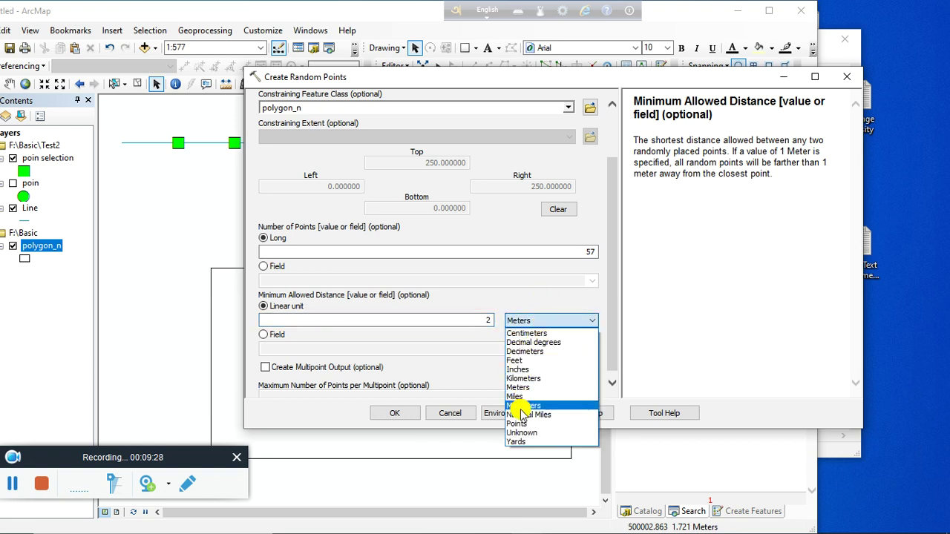
click(519, 319)
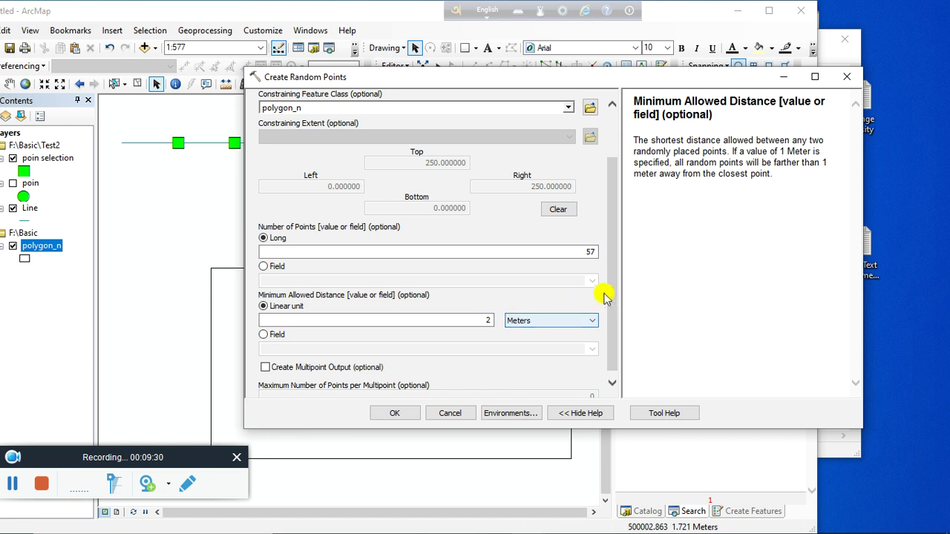
click(394, 413)
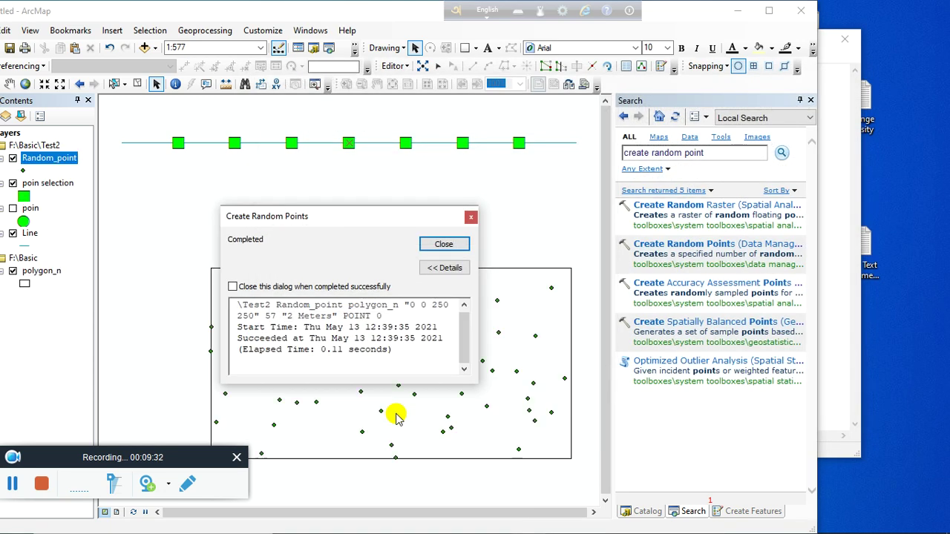
click(443, 243)
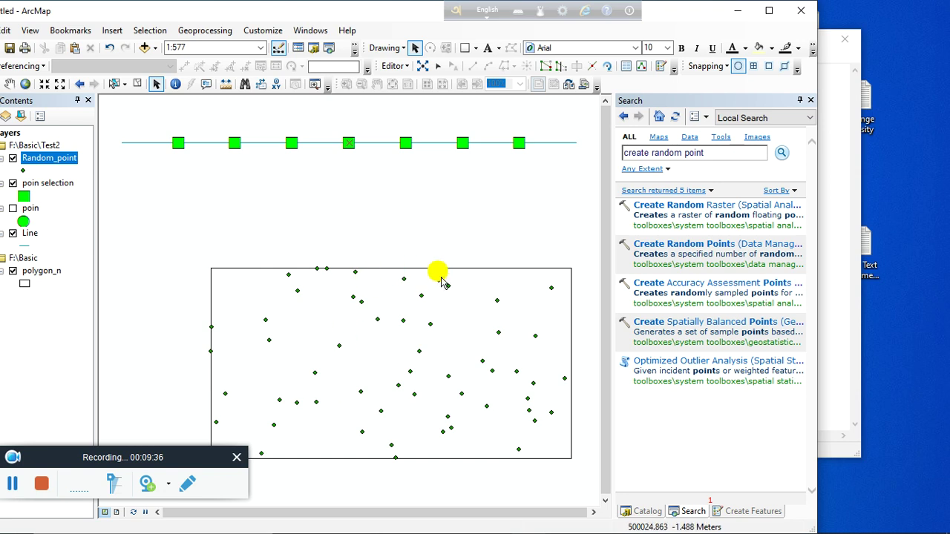
scroll(393, 300, down, 1)
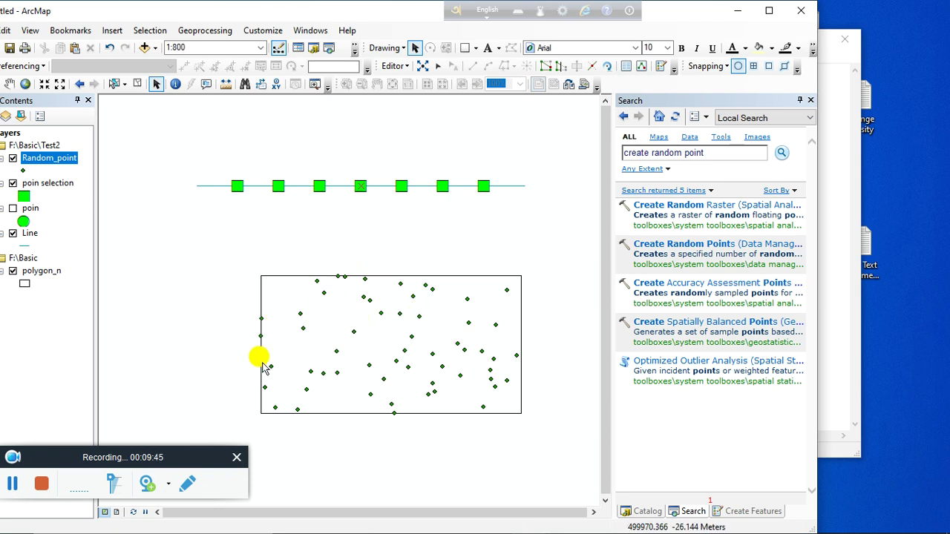
drag(69, 450, 115, 405)
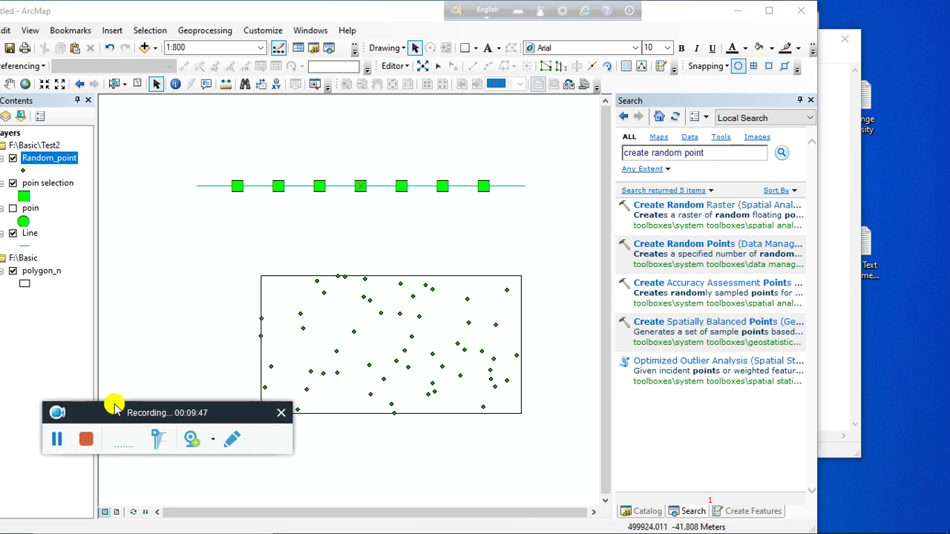